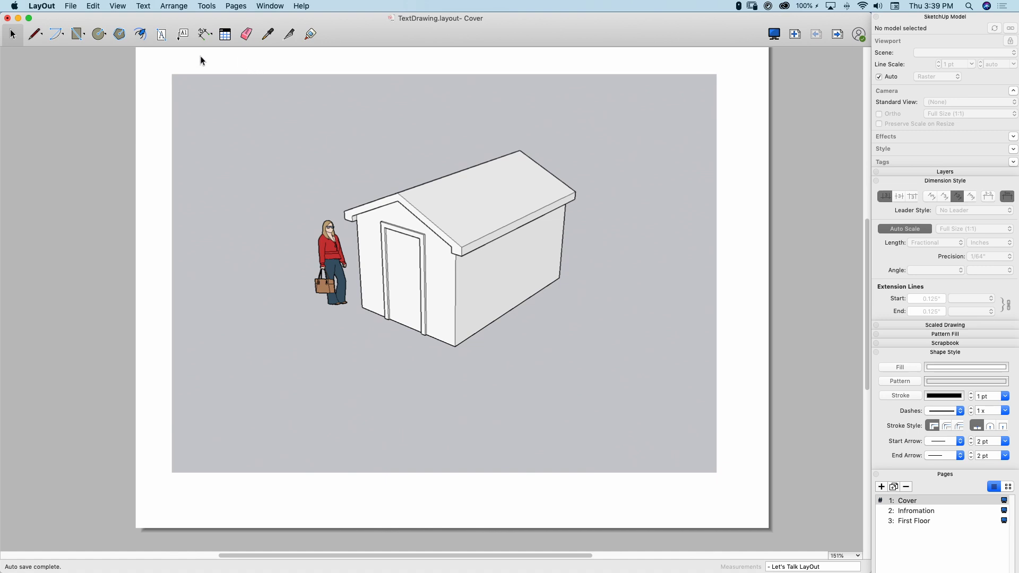
Draw a bounded text box below the lower-left corner of the model viewport on the Cover page.
left_click(486, 194)
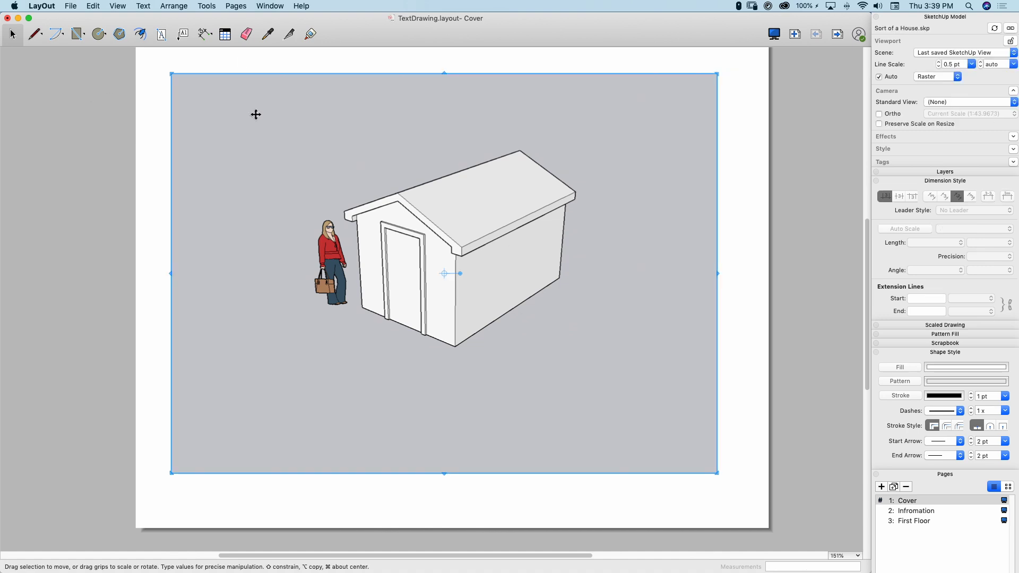
left_click(161, 34)
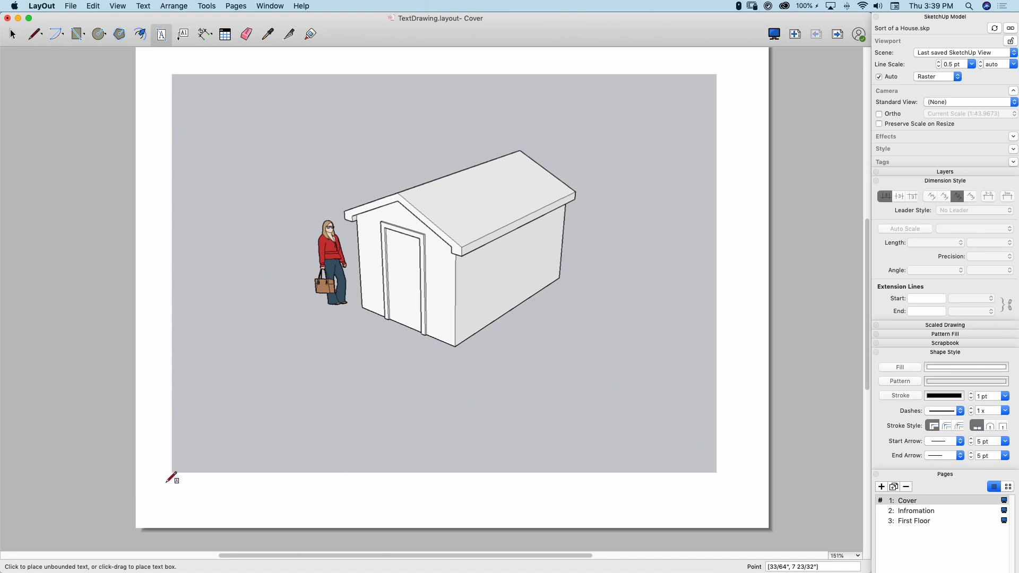
mouse_move(165, 484)
left_mouse_down()
mouse_move(233, 518)
mouse_move(284, 520)
left_mouse_up()
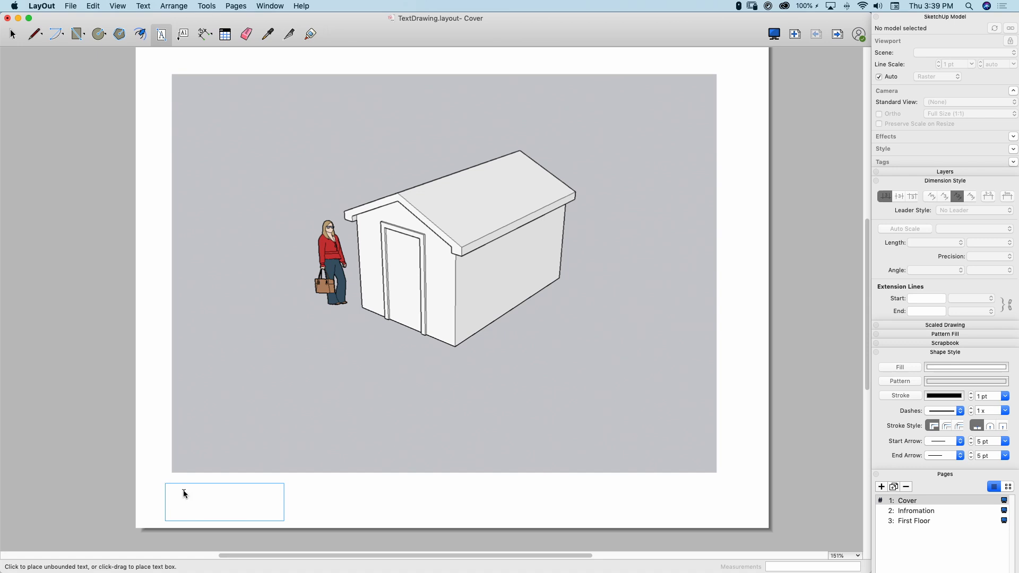
type("asdasdasd")
key("BackSpace")
key("BackSpace")
key("BackSpace")
key("BackSpace")
key("BackSpace")
key("BackSpace")
key("BackSpace")
key("BackSpace")
key("BackSpace")
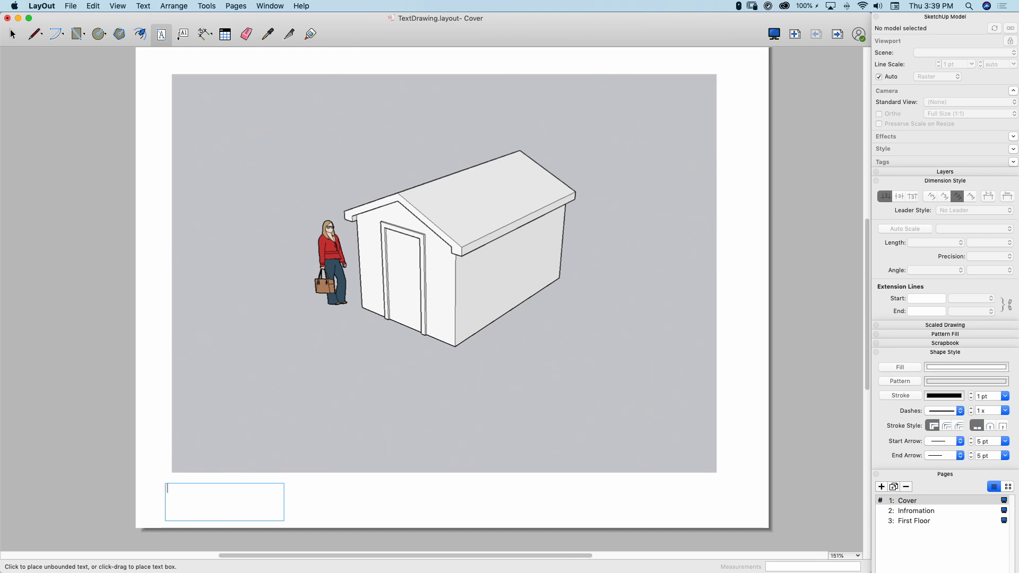
Insert the <Address> auto-text tag into the empty text box and finish editing.
left_click(193, 7)
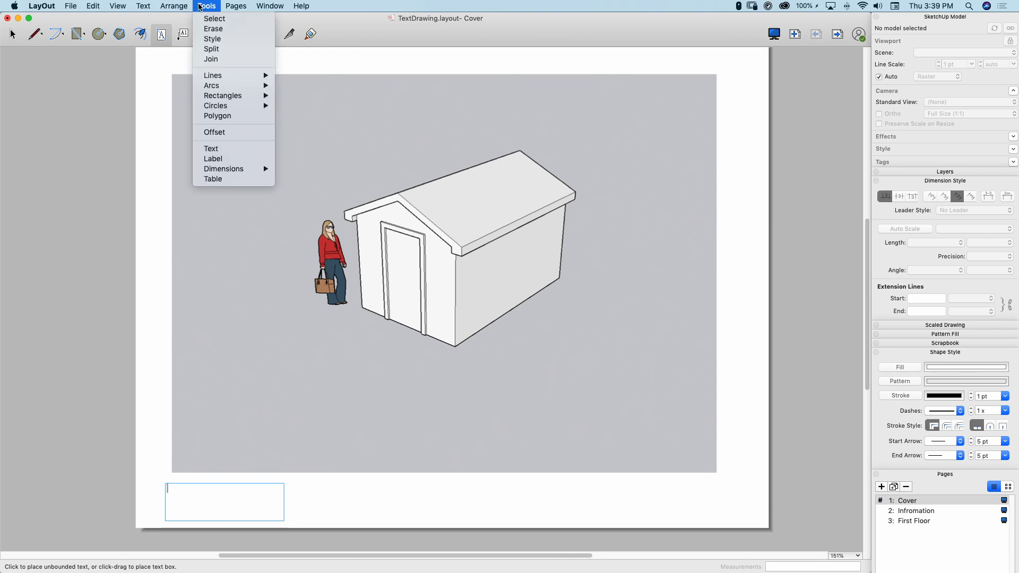
mouse_move(139, 7)
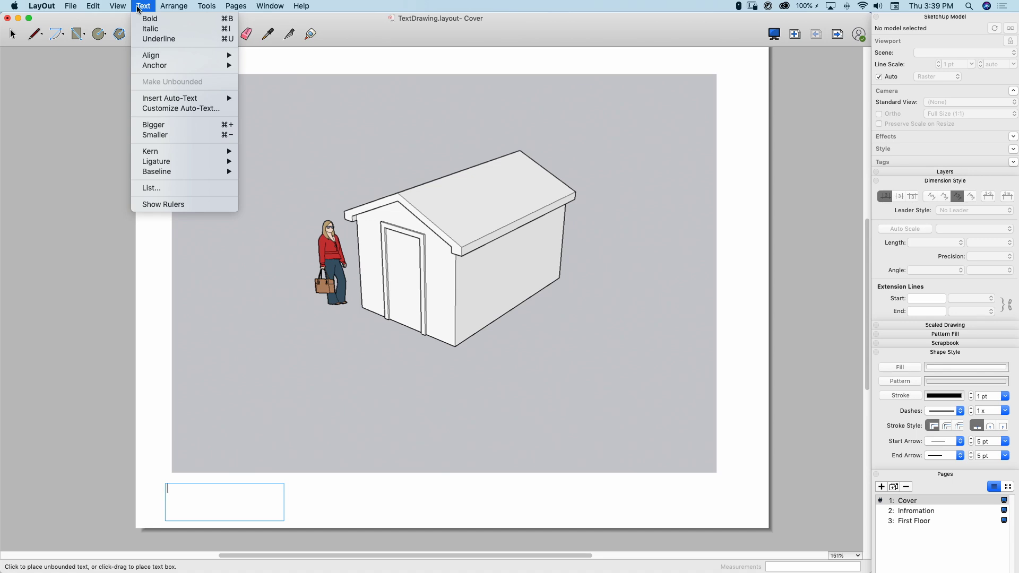
mouse_move(153, 103)
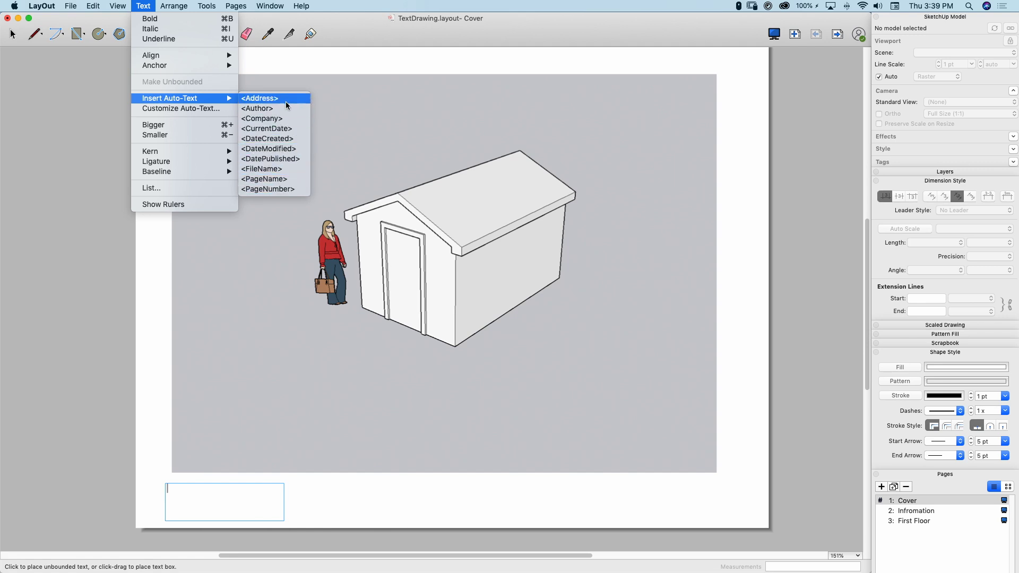
left_click(254, 101)
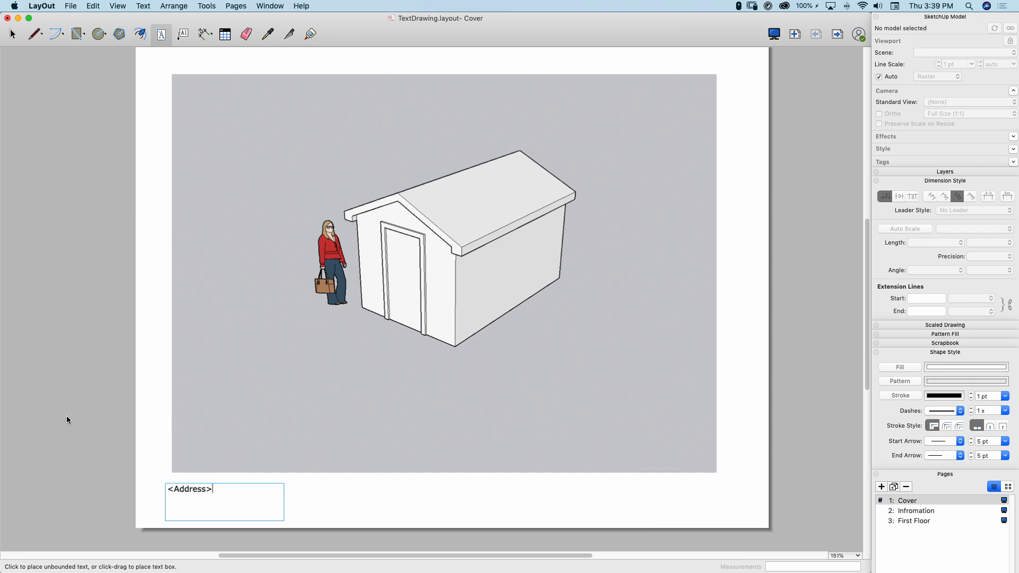
left_click(54, 376)
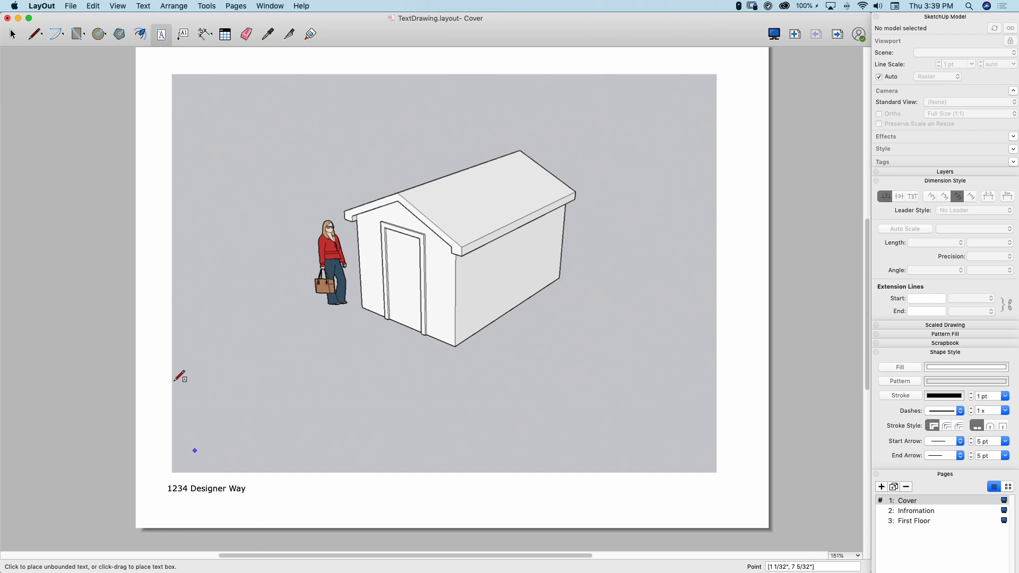
Reopen the address text box to check the auto-text tag behind it, and leave editing.
key("space")
double_click(201, 487)
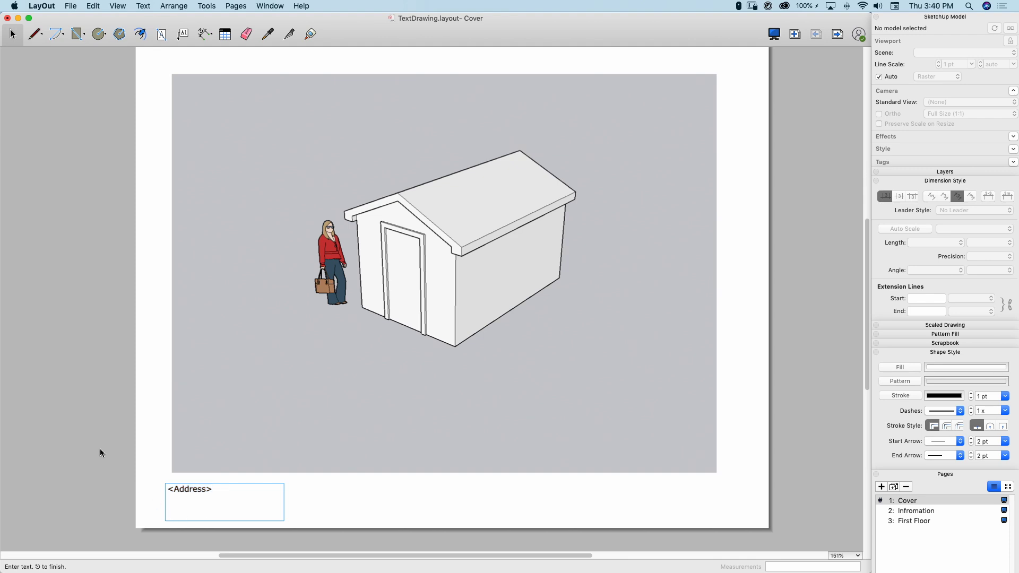
left_click(100, 448)
Examine the <Address> and <Author> auto-text definitions in the Document Setup.
double_click(222, 490)
left_click(70, 7)
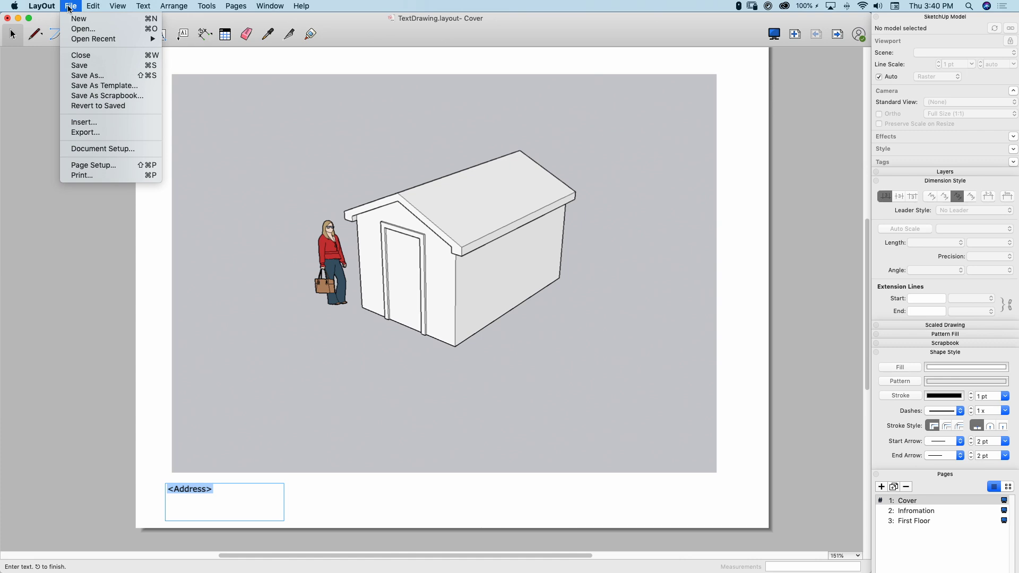
left_click(88, 148)
left_click(82, 79)
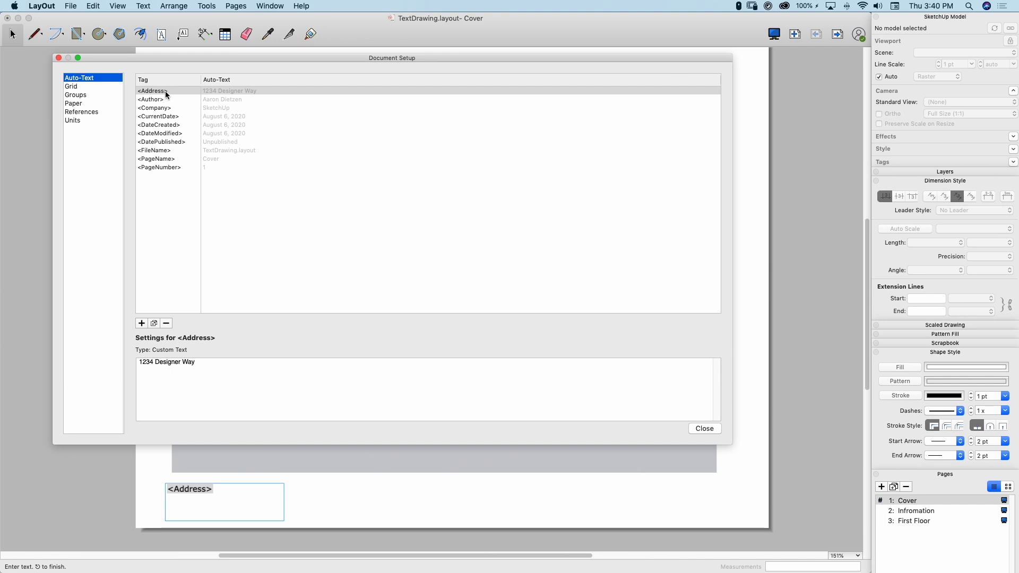
left_click(223, 91)
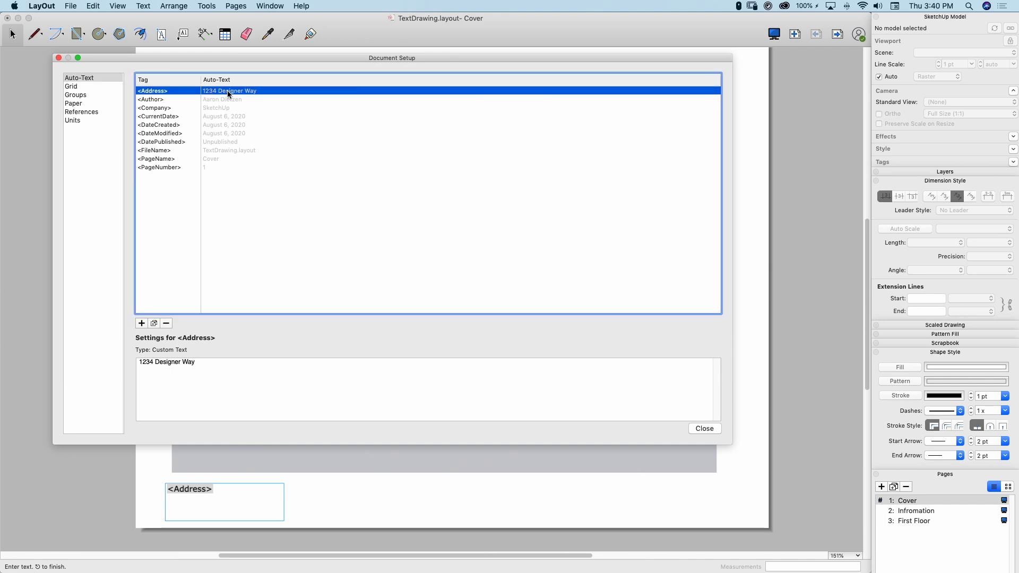
left_click(146, 103)
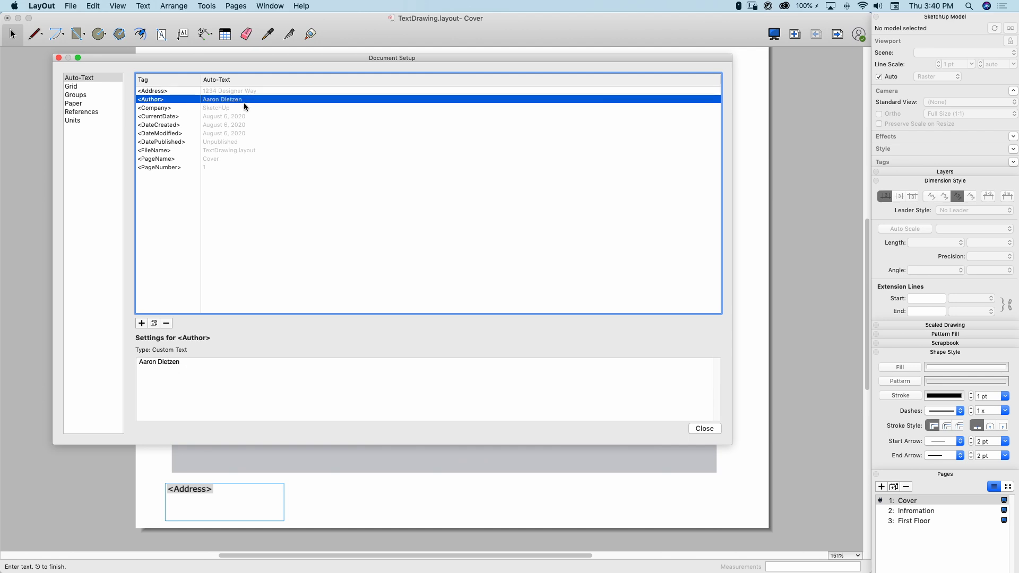
left_click(704, 428)
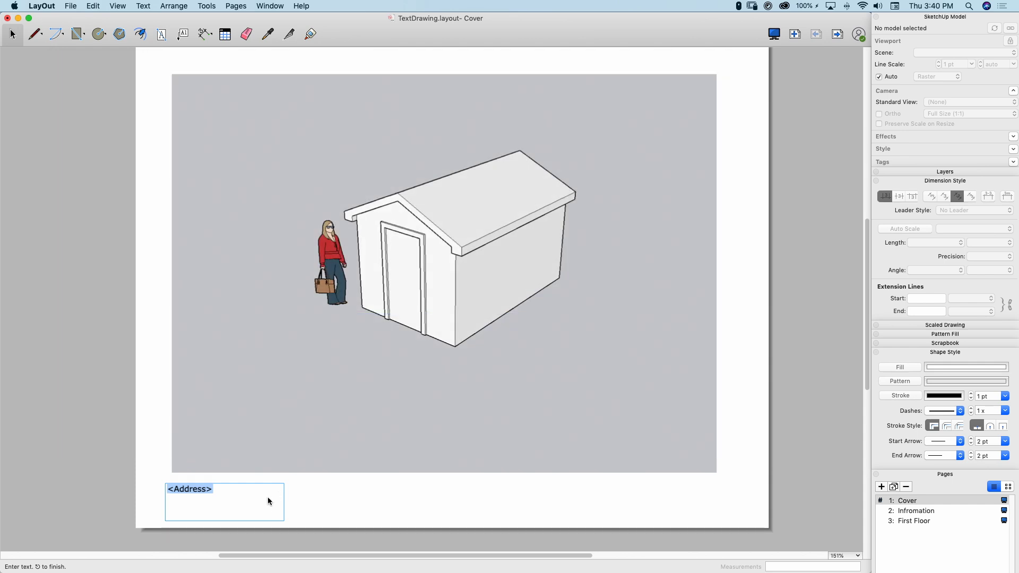
Add the tag <Author> on a second line below <Address> in the text box and finish editing.
left_click(239, 489)
key("Return")
left_click(140, 5)
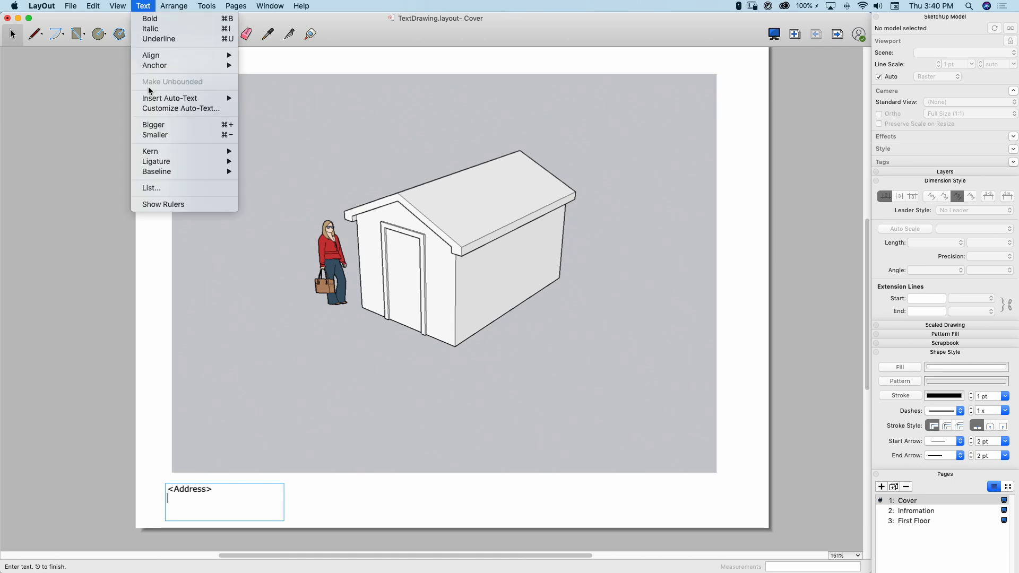
left_click(177, 501)
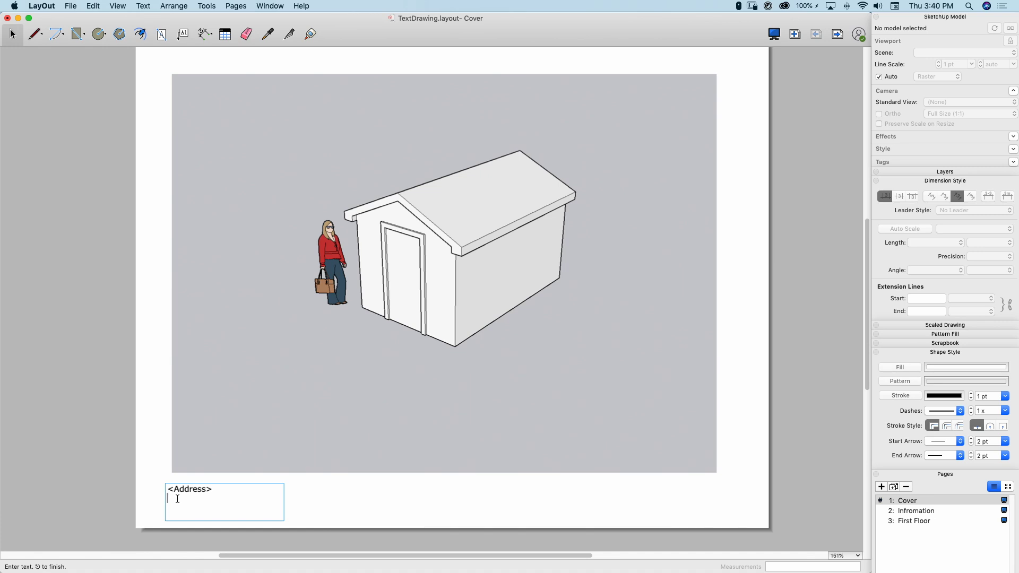
type("<Author>")
left_click(116, 487)
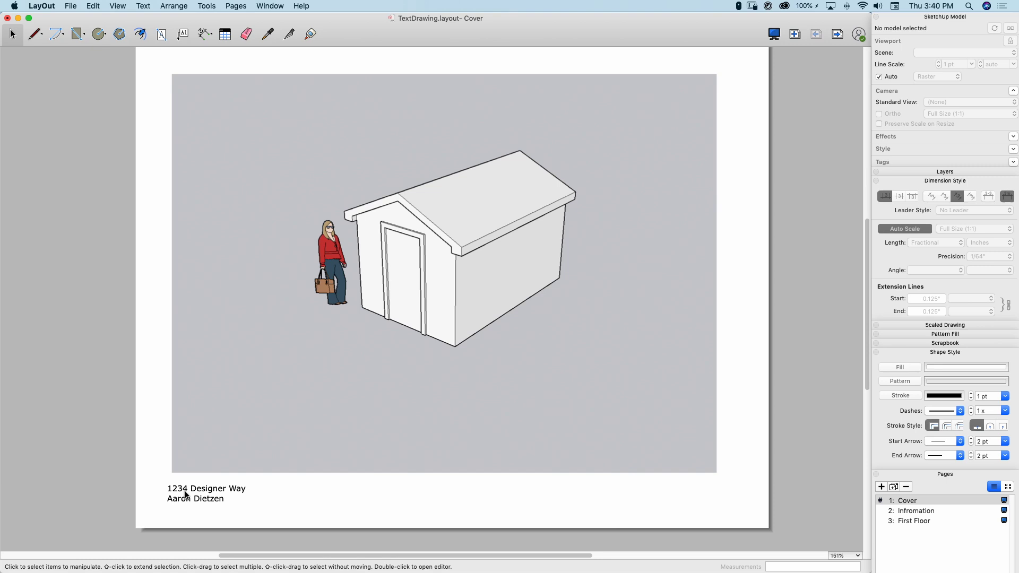
Draw a text box below the lower-right corner of the viewport and insert the <PageNumber> auto-text tag.
left_click(162, 35)
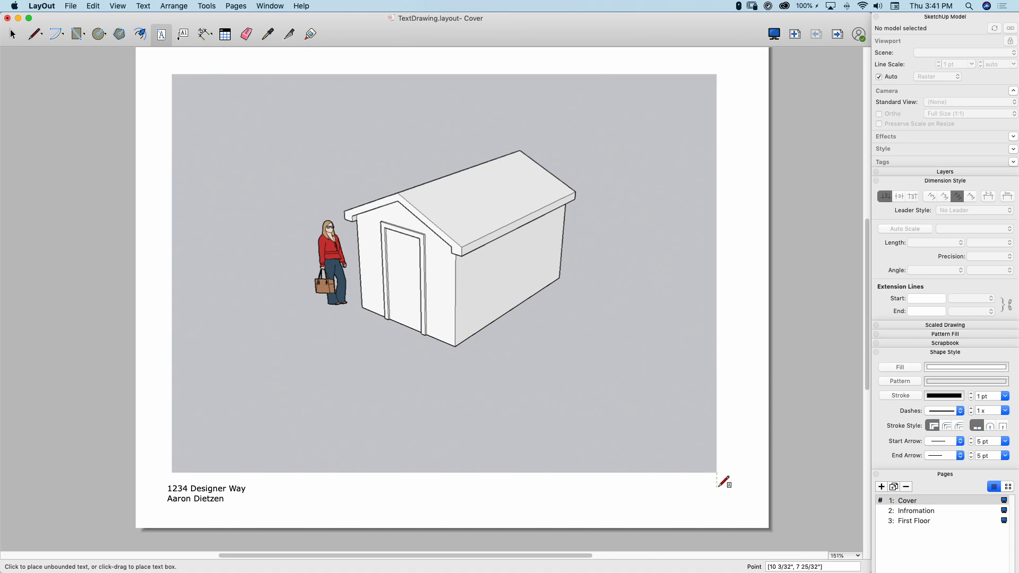
left_click_drag(717, 485, 651, 514)
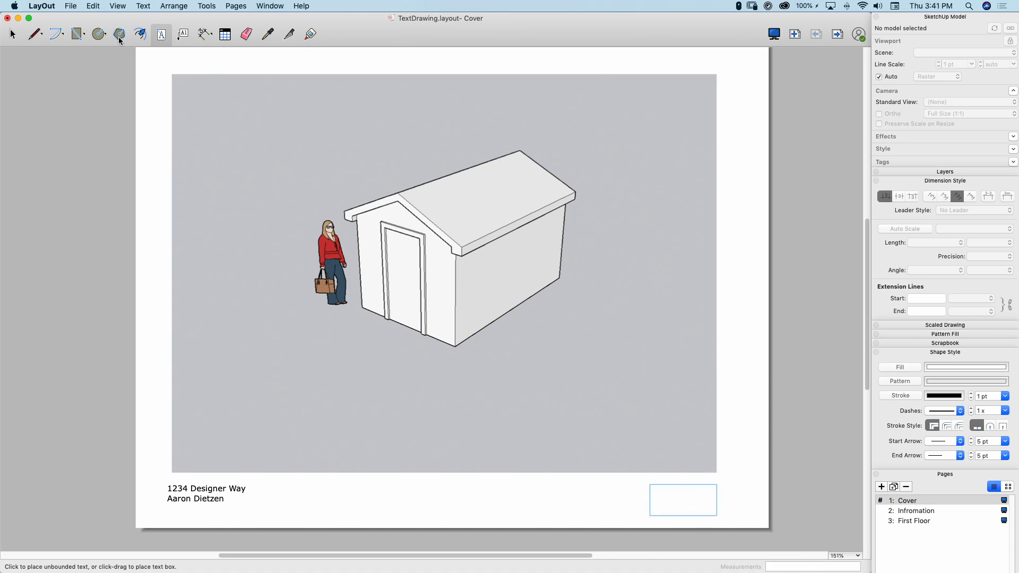
left_click(118, 6)
mouse_move(158, 7)
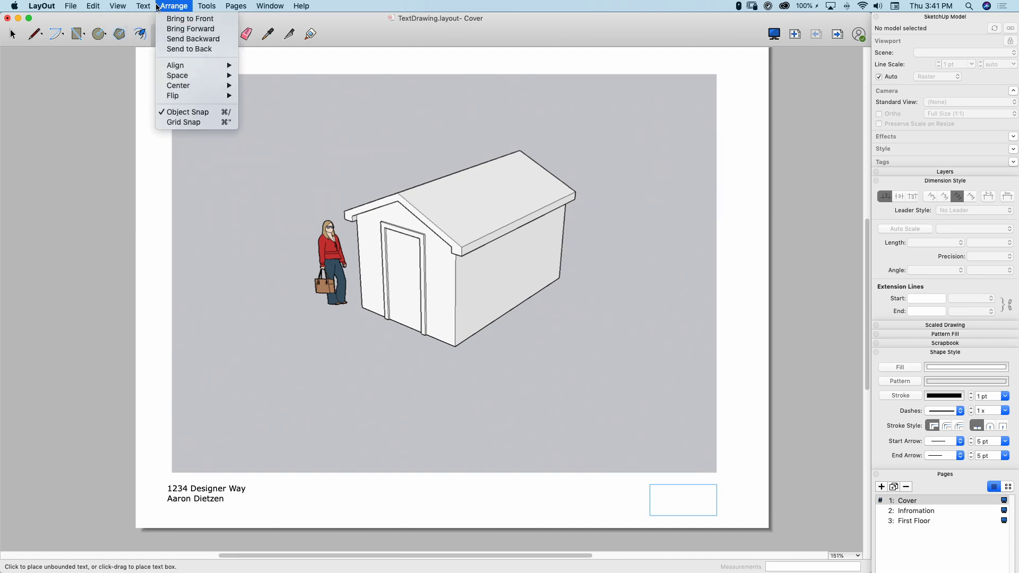
mouse_move(160, 103)
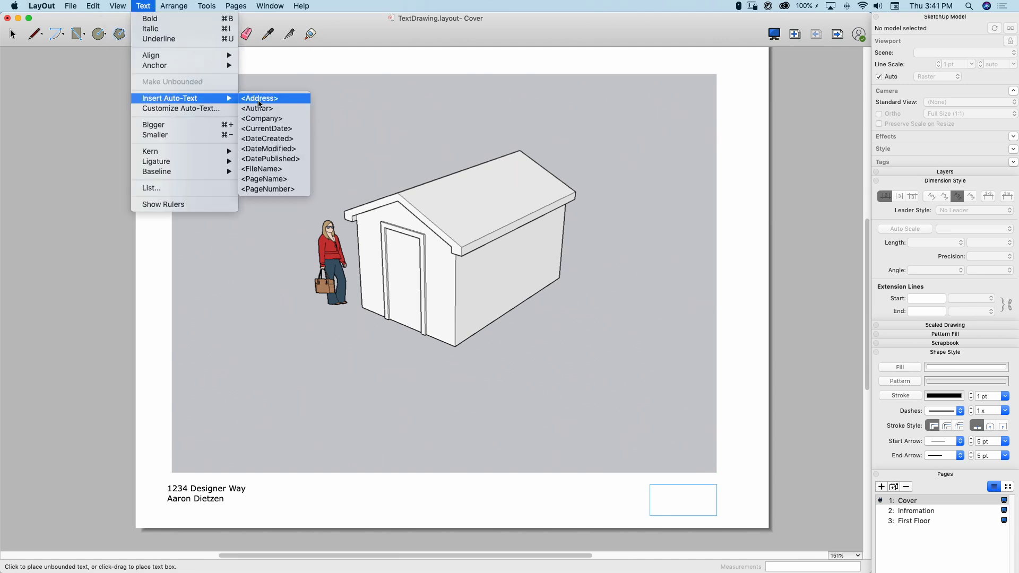
left_click(278, 190)
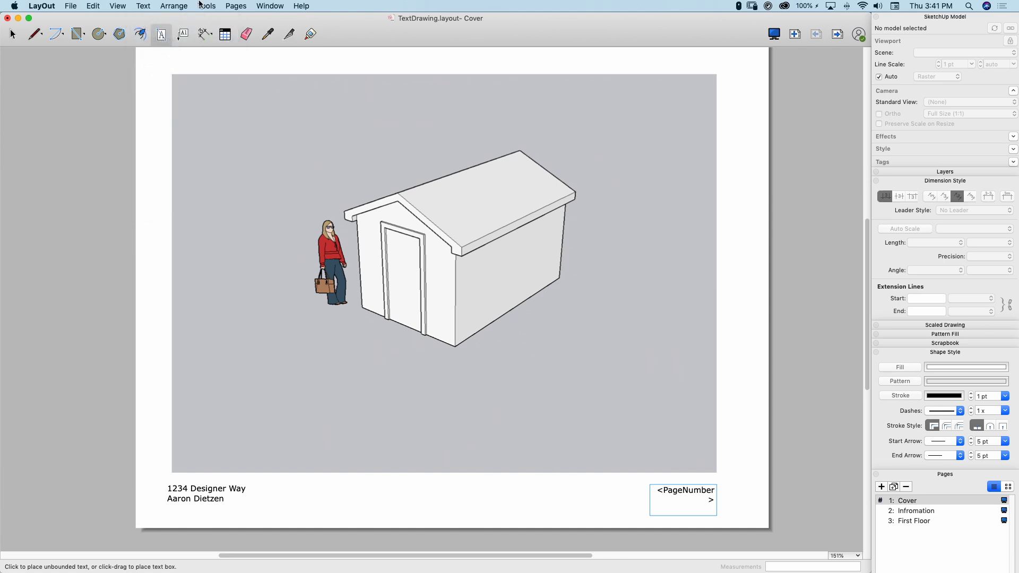
Insert the <PageName> auto-text tag on a new line below <PageNumber> and finish editing.
left_click(171, 6)
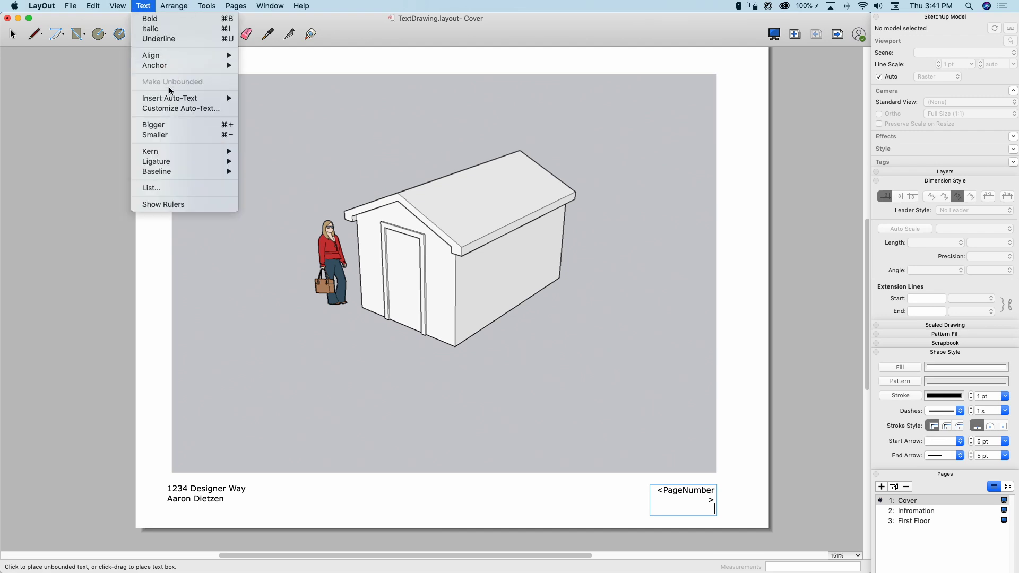
mouse_move(187, 98)
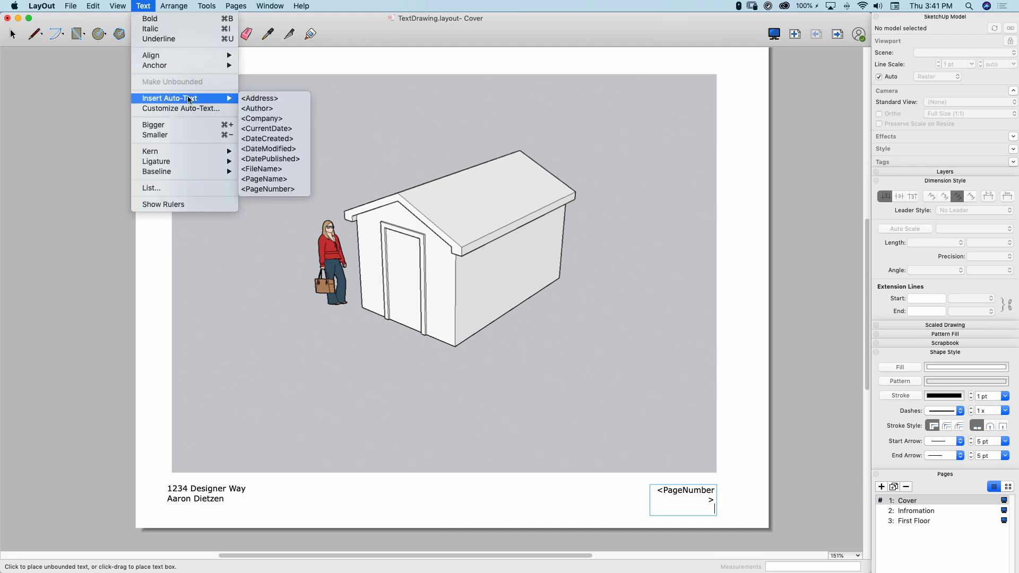
left_click(265, 179)
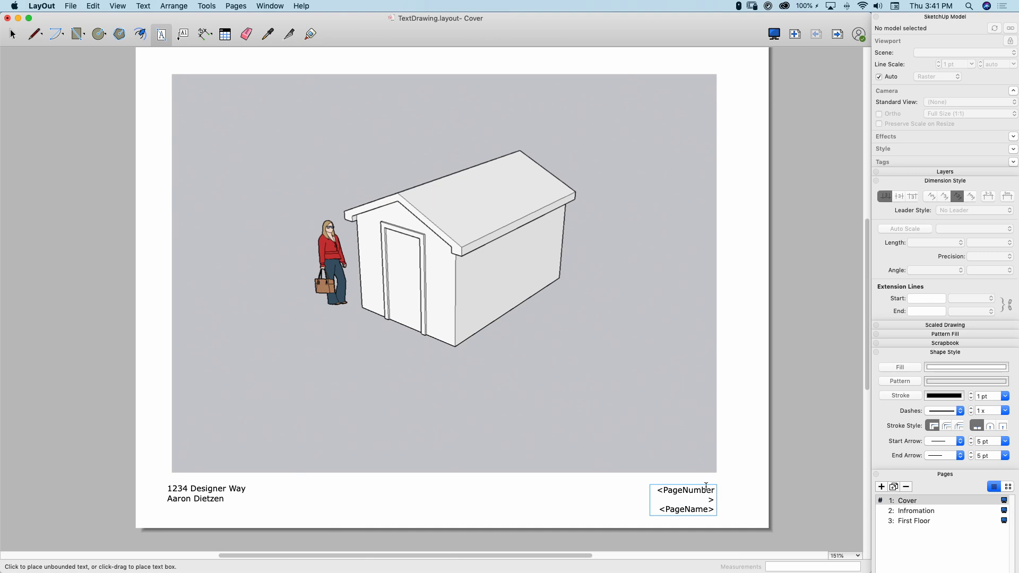
left_click(807, 473)
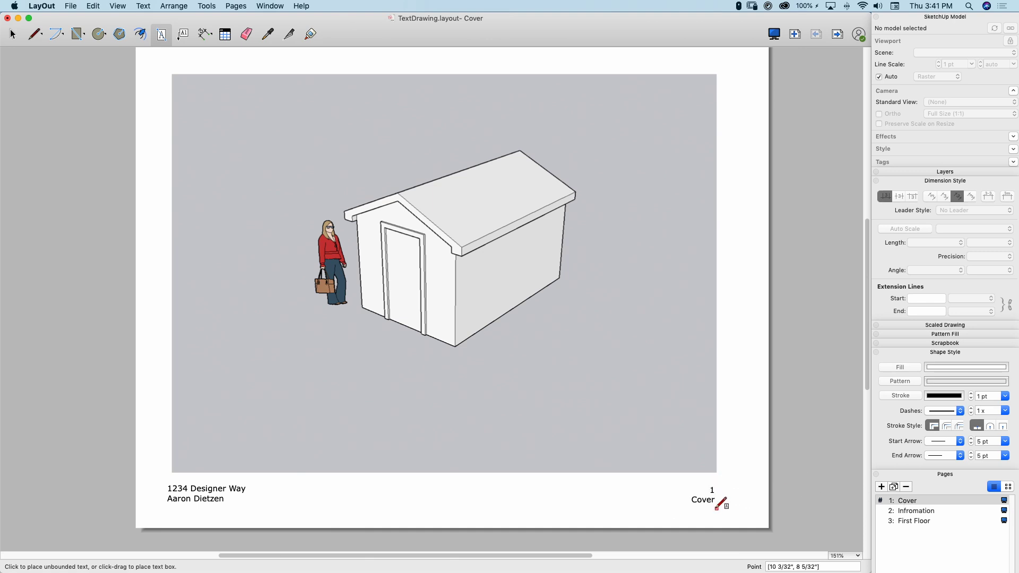
Add the prefix "PAGE: " in front of the <PageNumber> tag in the page text box.
left_click(11, 36)
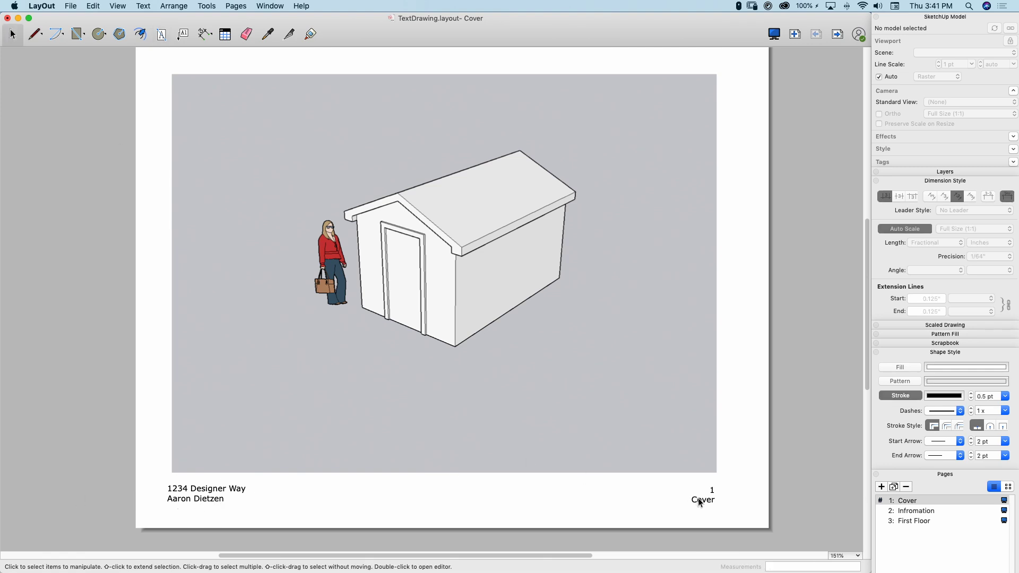
double_click(699, 502)
left_click(658, 489)
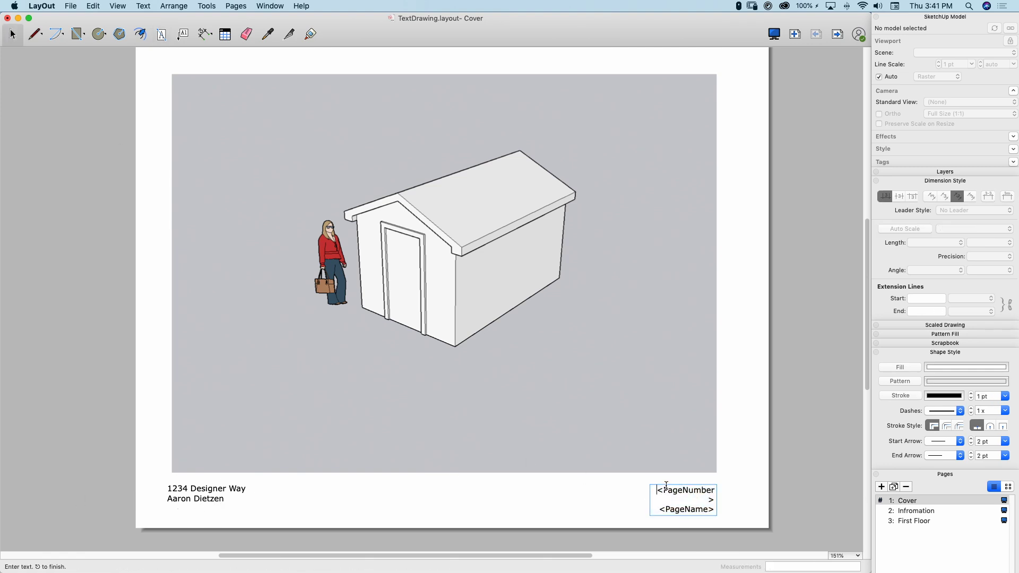
type("PAGE:")
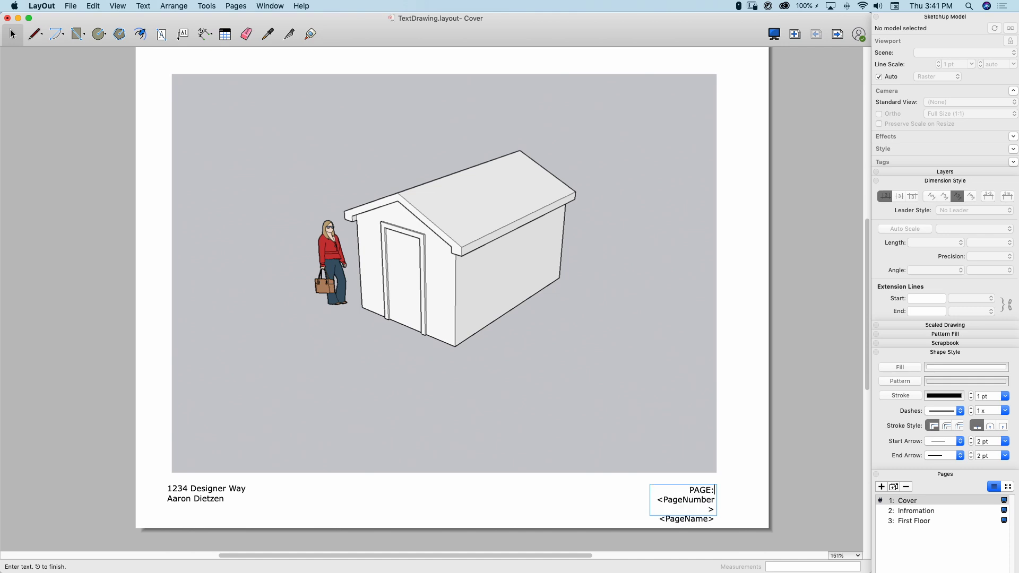
left_click(806, 469)
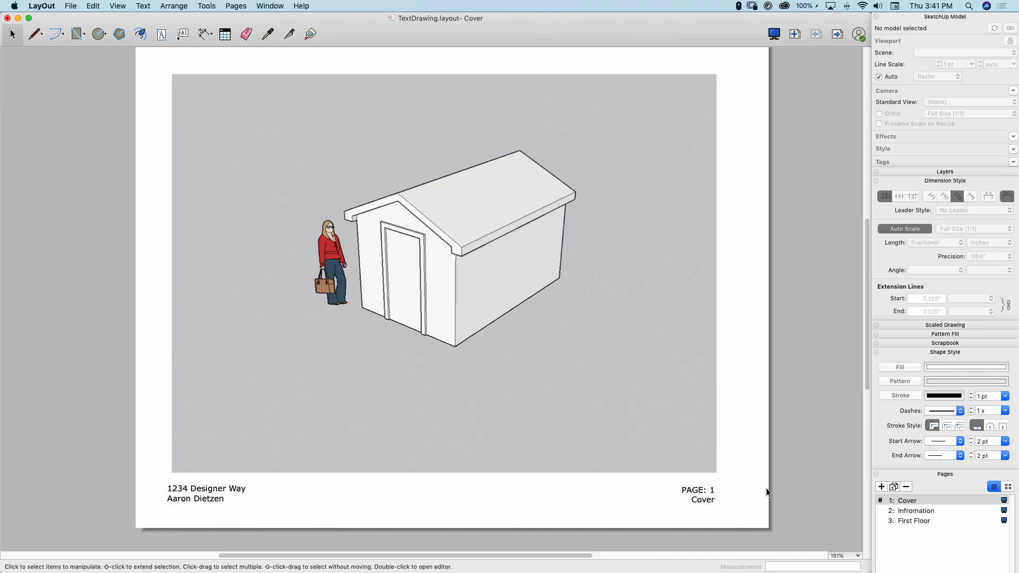
Open the auto-text customization settings and add a Custom Text tag named <State>.
left_click(692, 493)
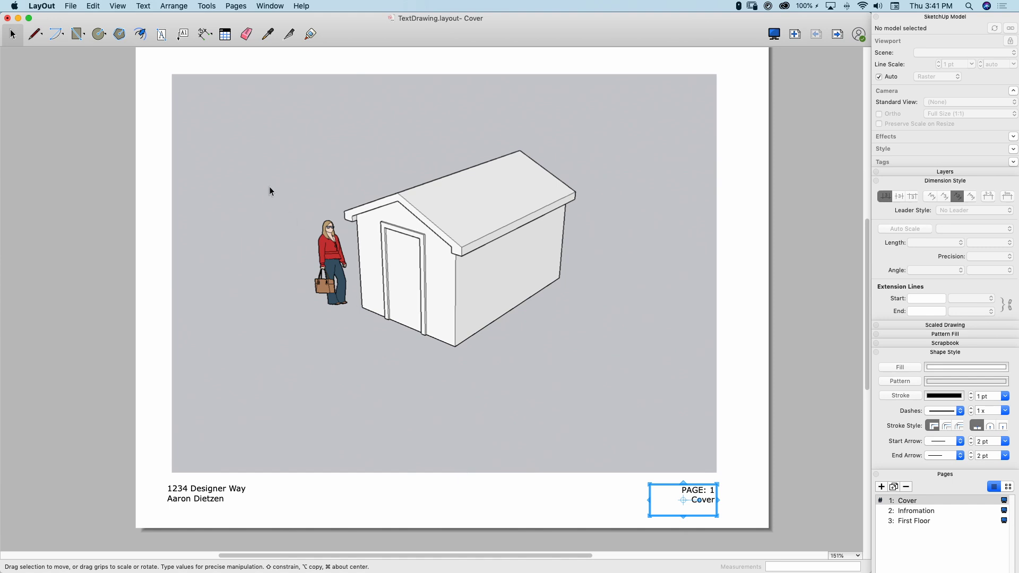
left_click(143, 6)
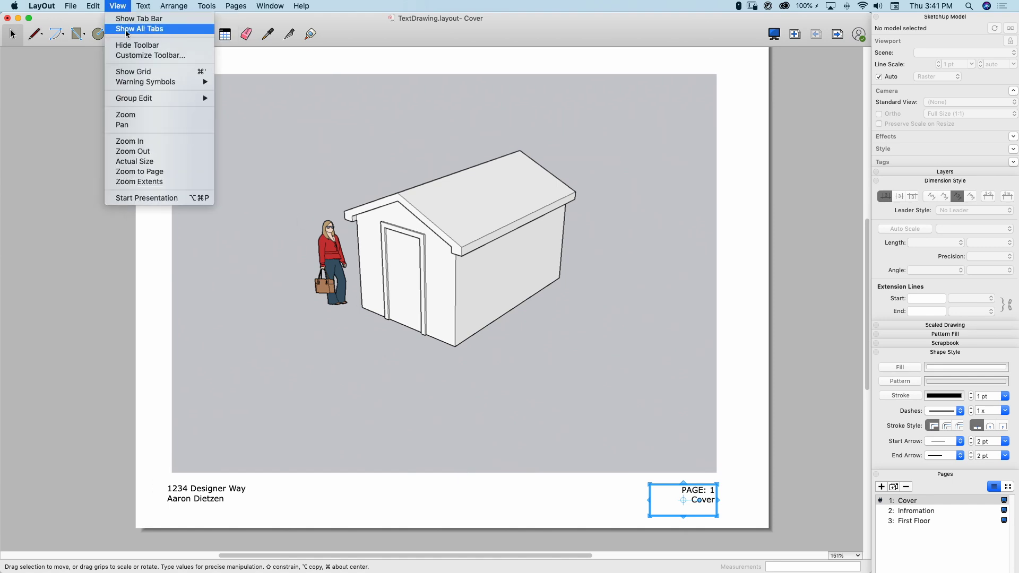
mouse_move(143, 6)
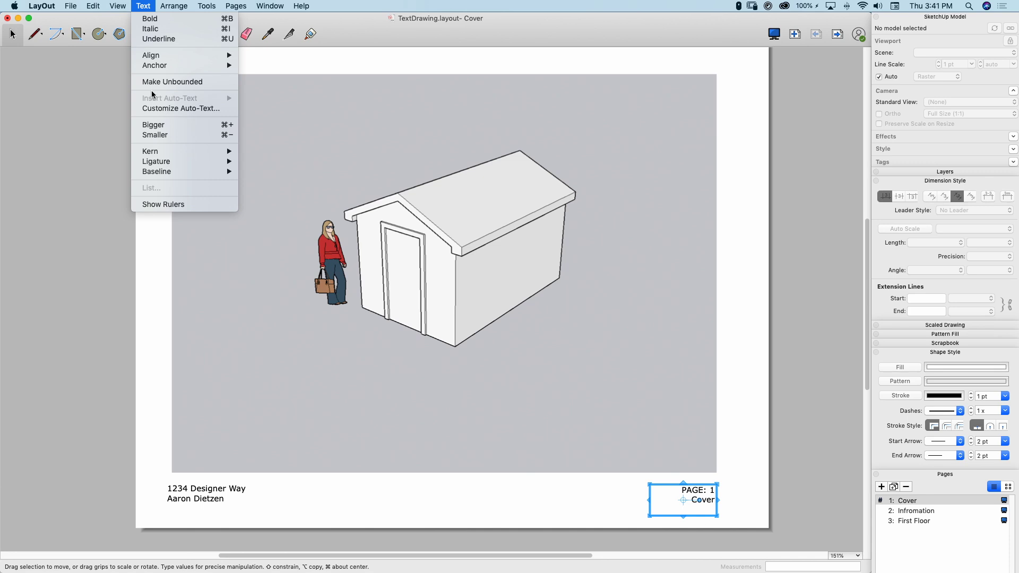
left_click(182, 108)
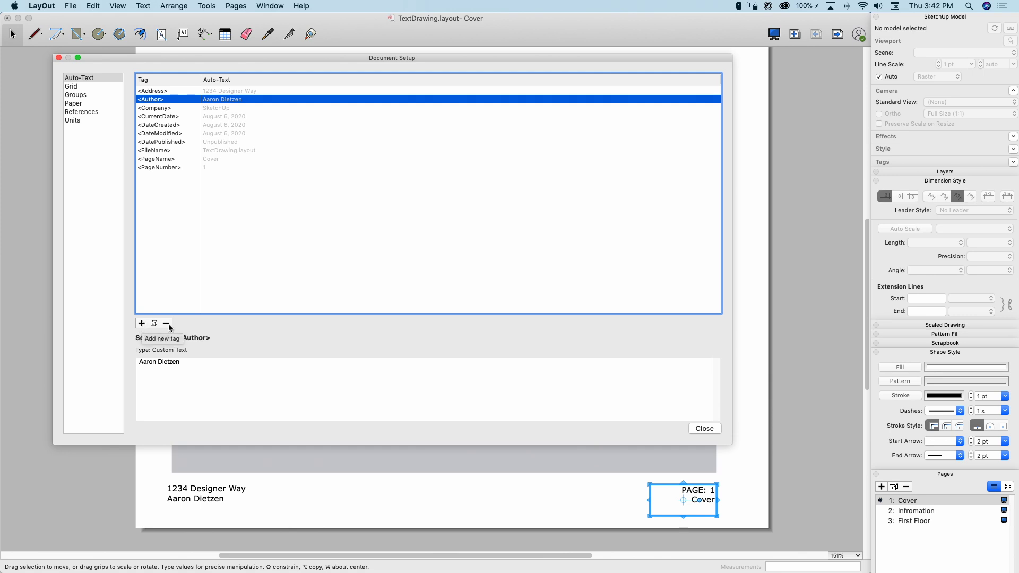
left_click(141, 324)
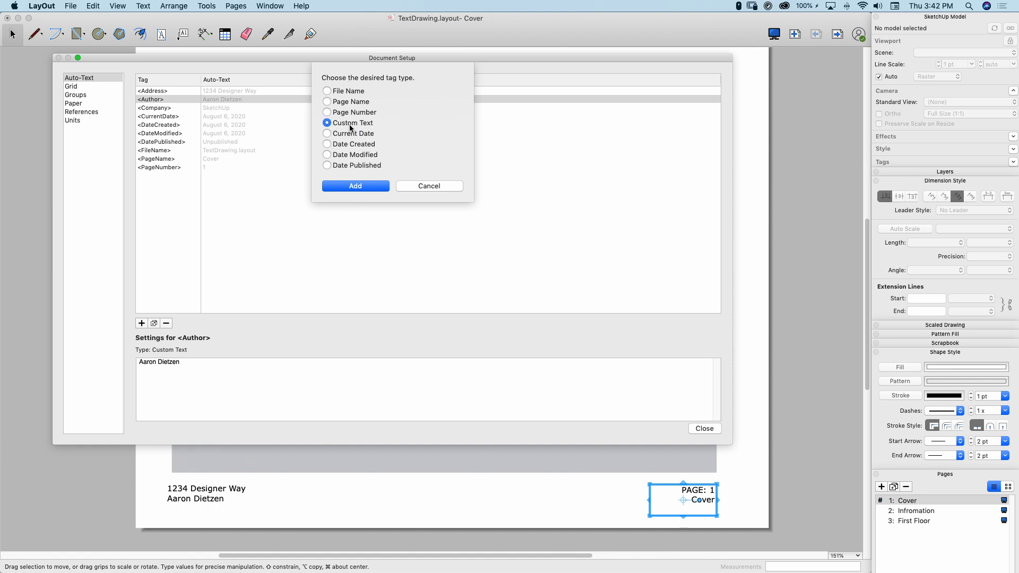
left_click(354, 185)
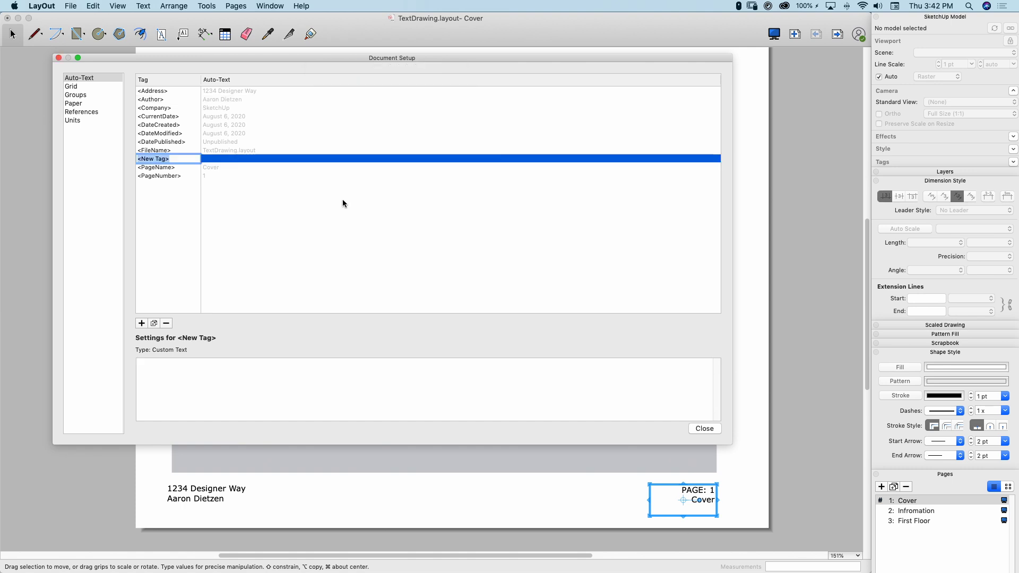
type("State>")
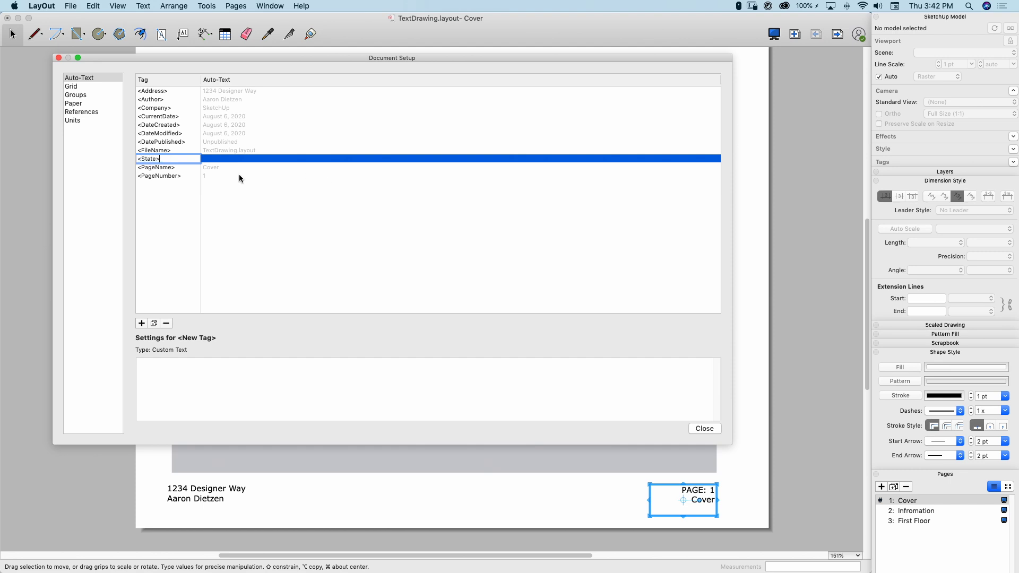
left_click(212, 158)
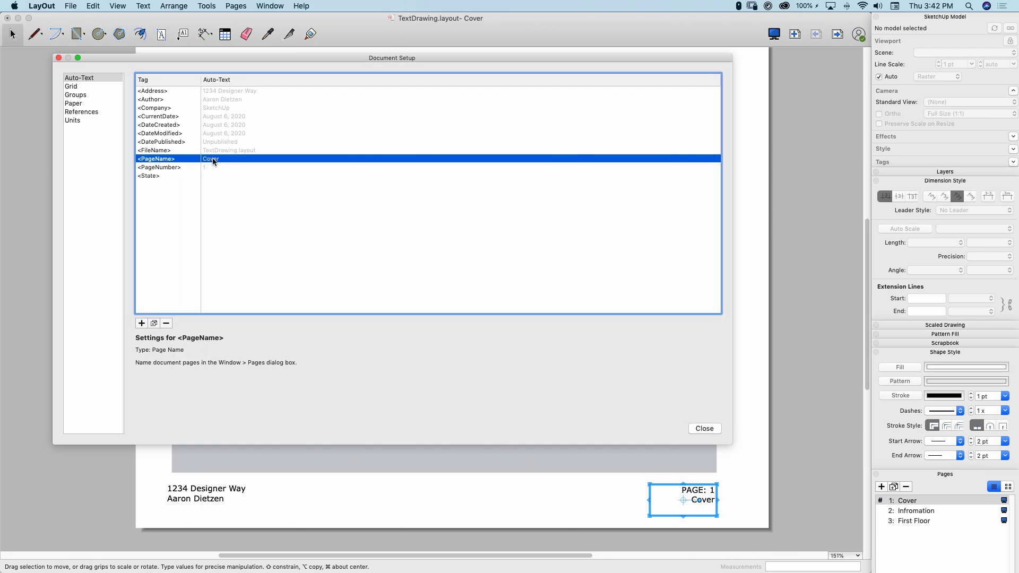
Set the custom text of the <State> tag to Illinois and close the document setup.
left_click(208, 175)
left_click(226, 380)
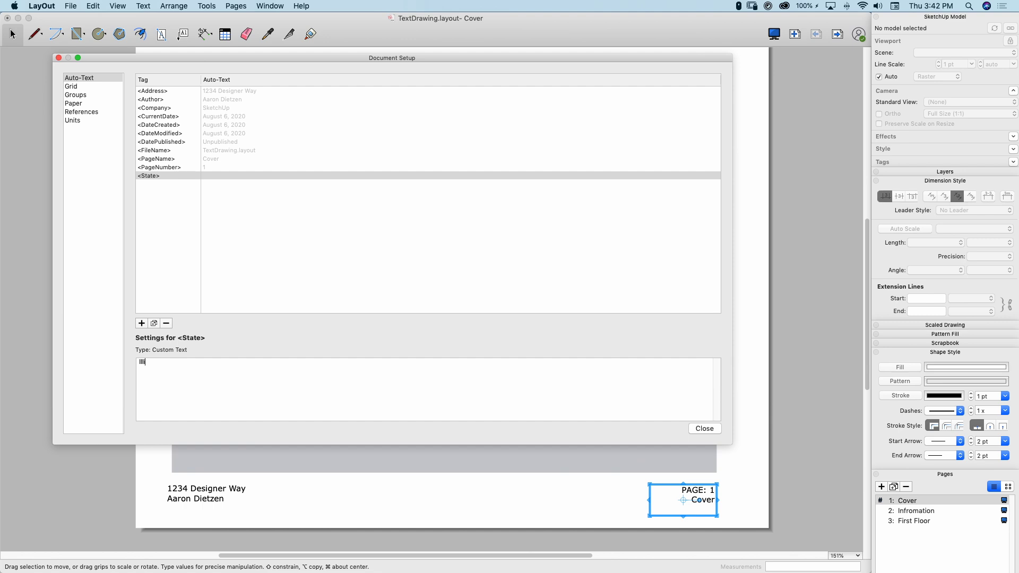
type("Illinios")
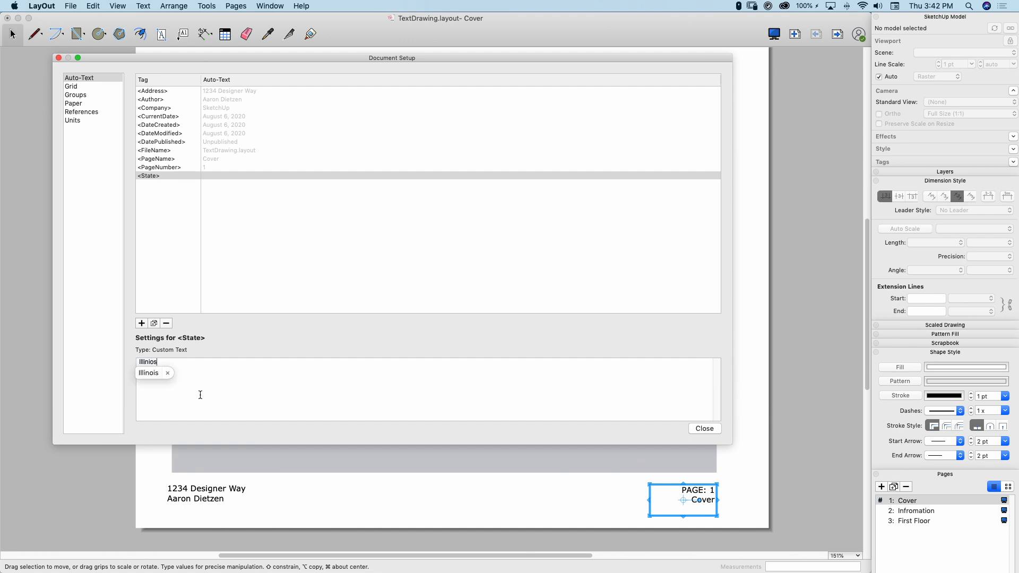
left_click(149, 374)
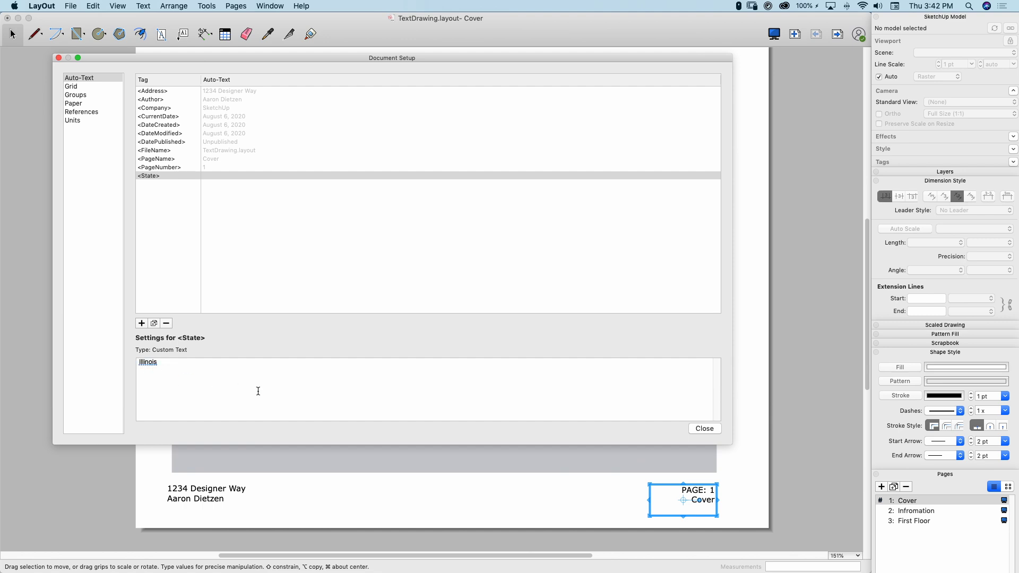
left_click(713, 430)
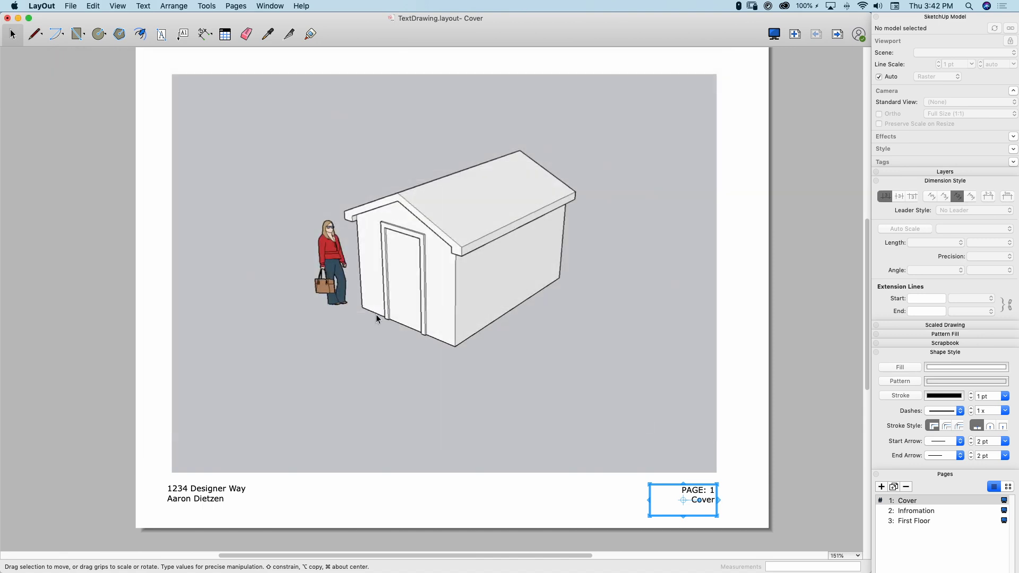
Add a text box below the viewport reading "This was designed in <State>." and move it midway between the address and page labels.
left_click(161, 34)
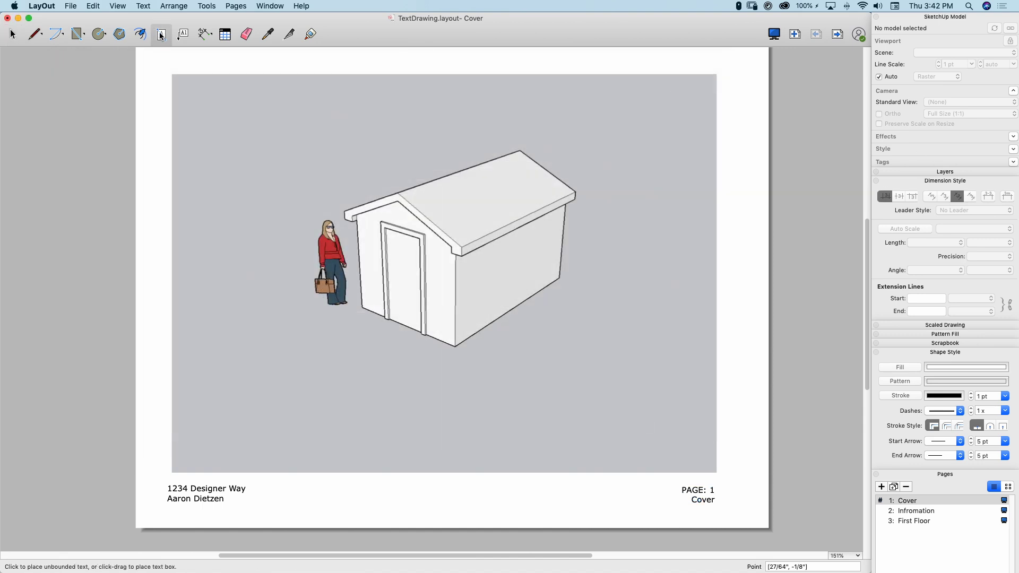
left_click_drag(317, 486, 532, 512)
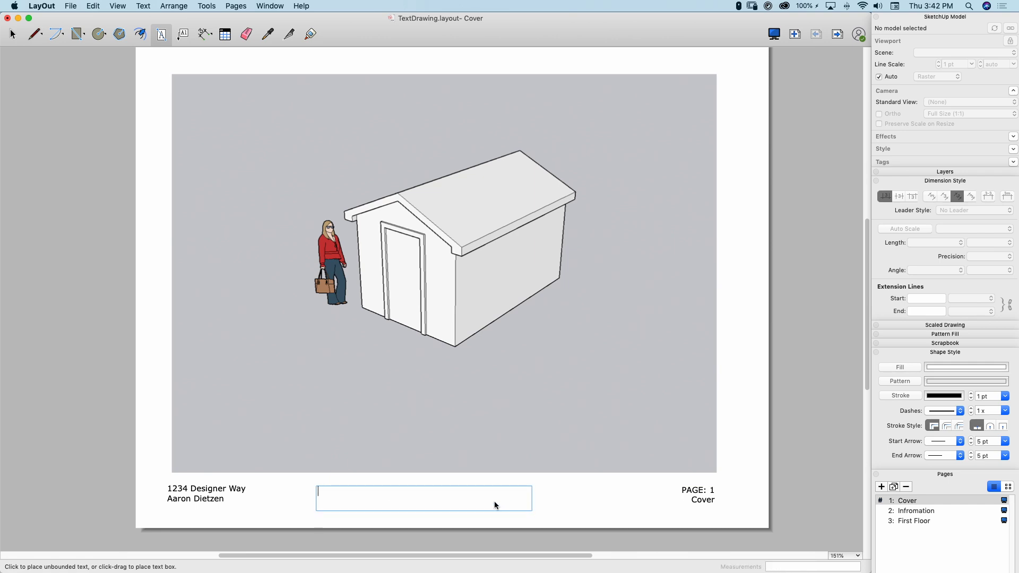
type("This was designed in <State")
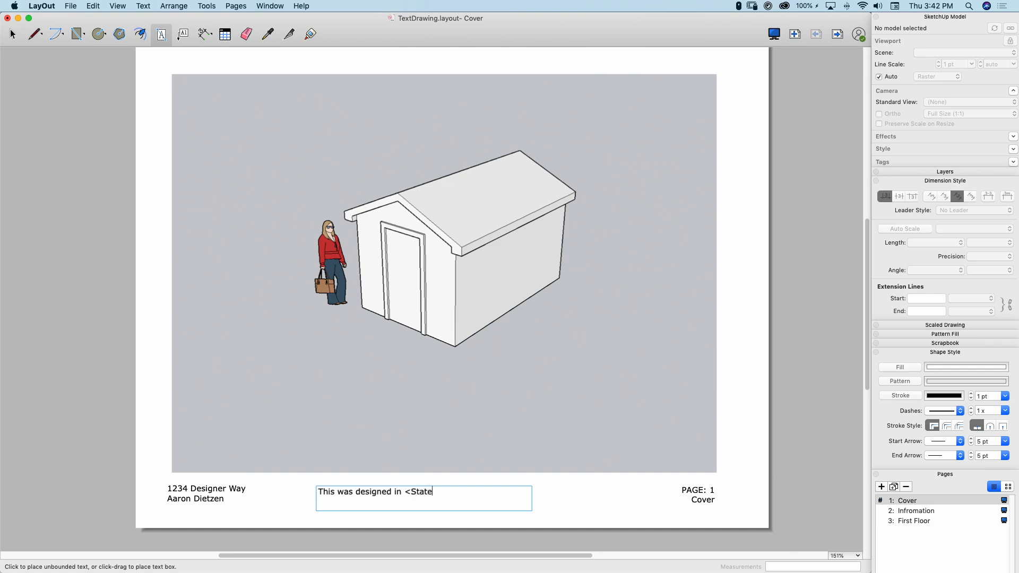
type(">.")
key("Escape")
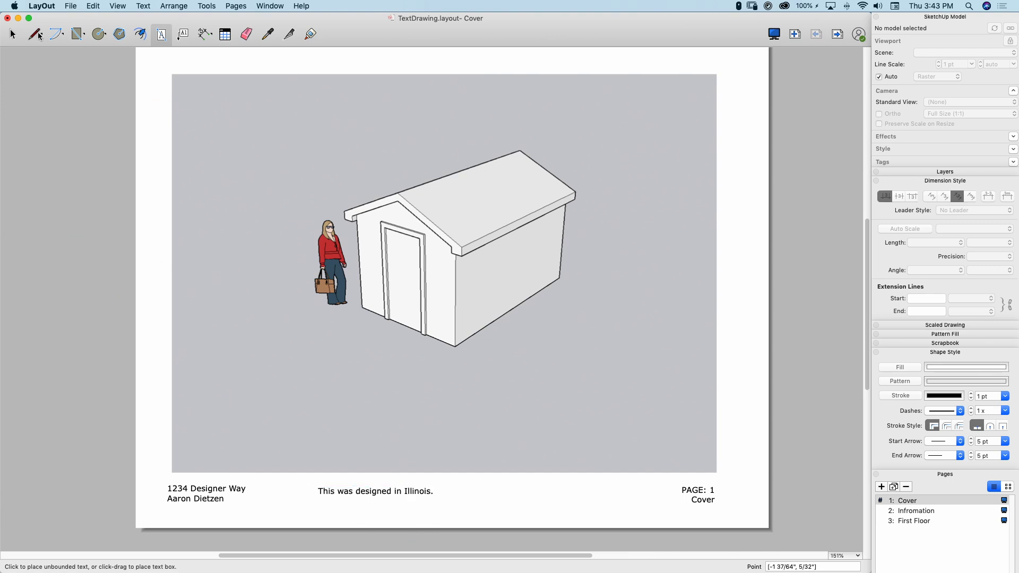
left_click(13, 33)
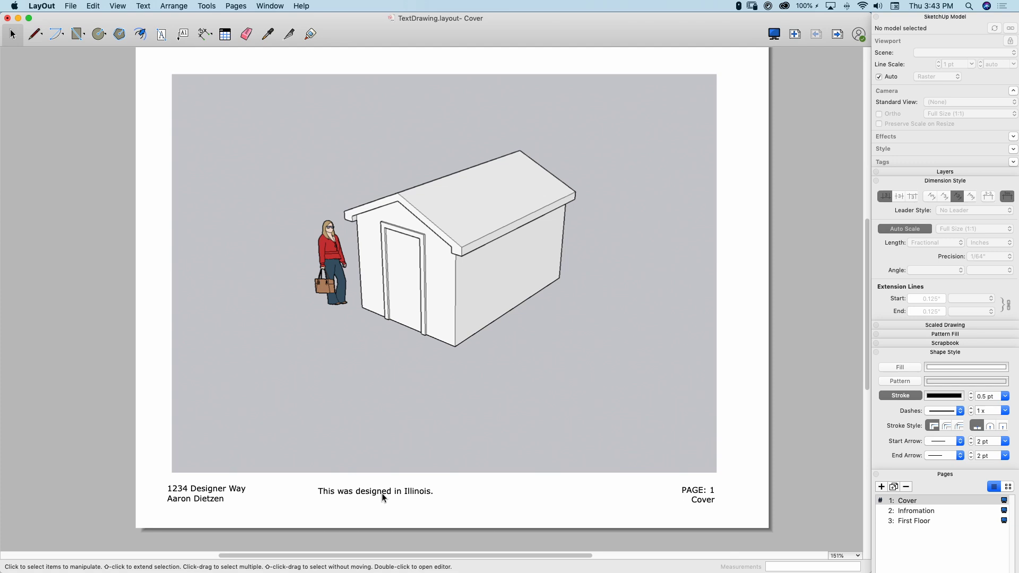
left_click_drag(370, 493, 417, 491)
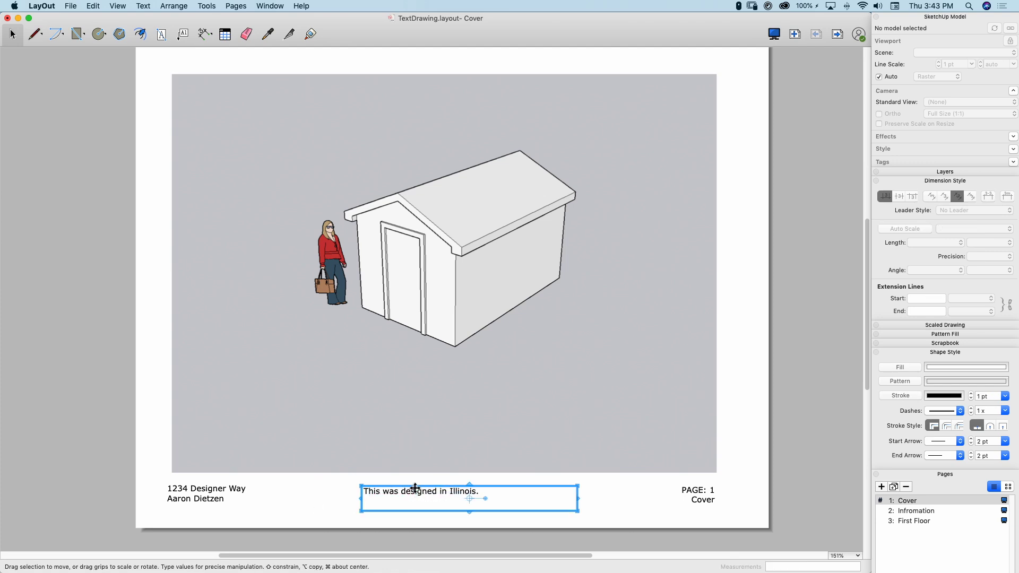
Change the custom text of the <State> auto-text tag to Colorado in the document setup, and deselect the text box.
left_click(76, 7)
left_click(93, 150)
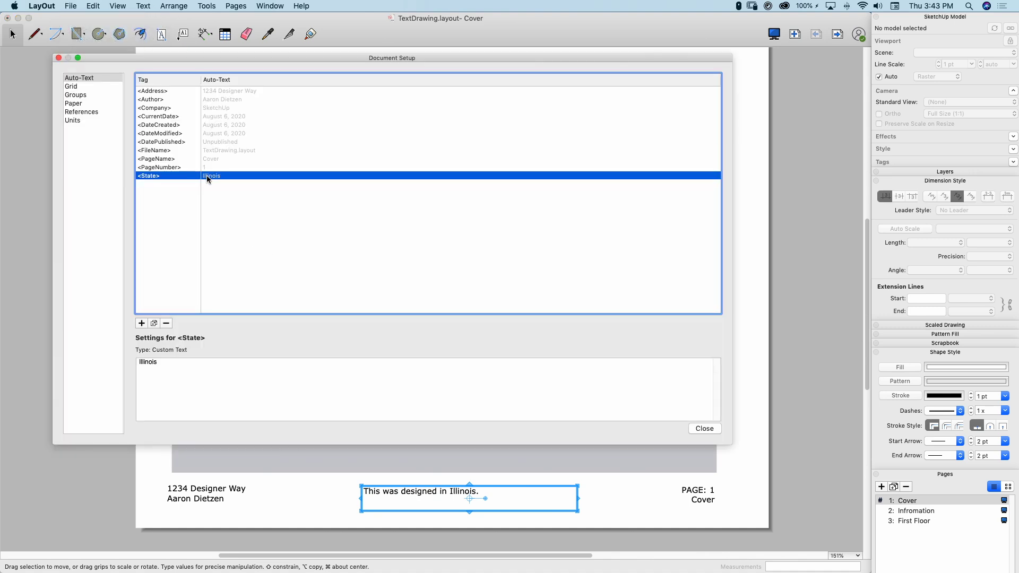
double_click(146, 363)
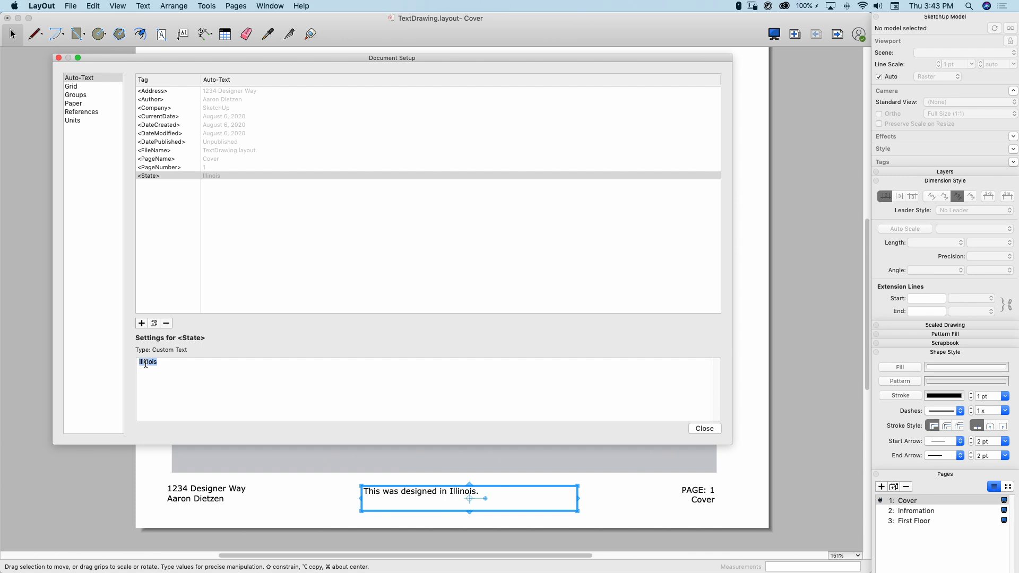
type("Colorado")
left_click(704, 428)
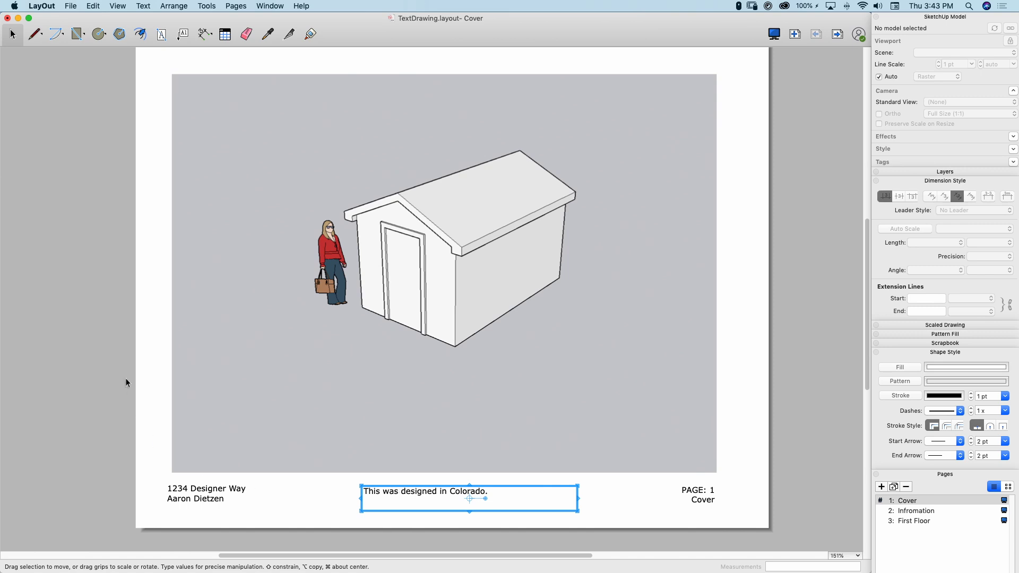
left_click(113, 360)
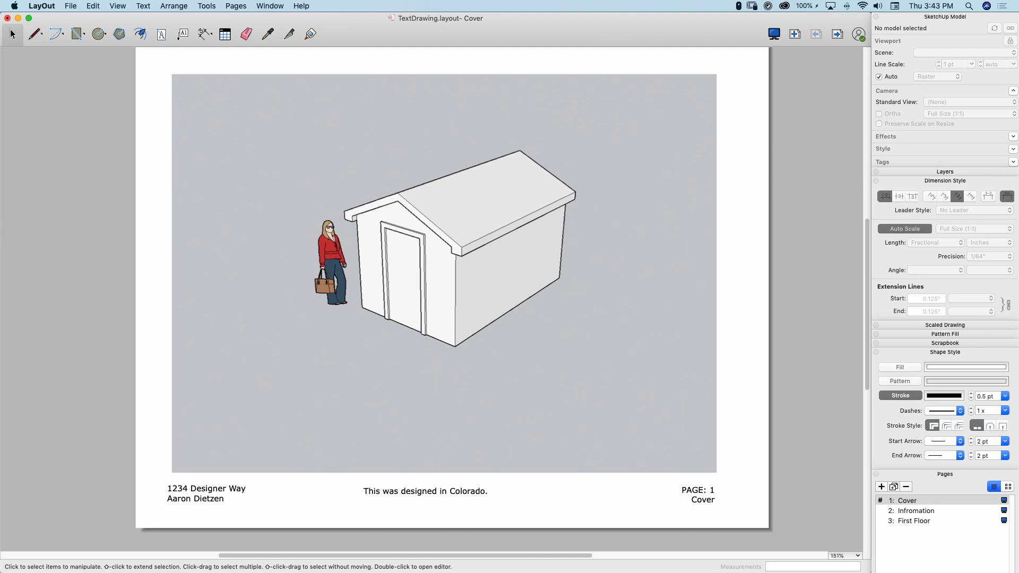
Switch to TextEdit to review the auto-text tags written in TextBlock.rtf, and return to LayOut.
key("super+Tab")
left_click_drag(434, 174, 345, 82)
left_click(345, 82)
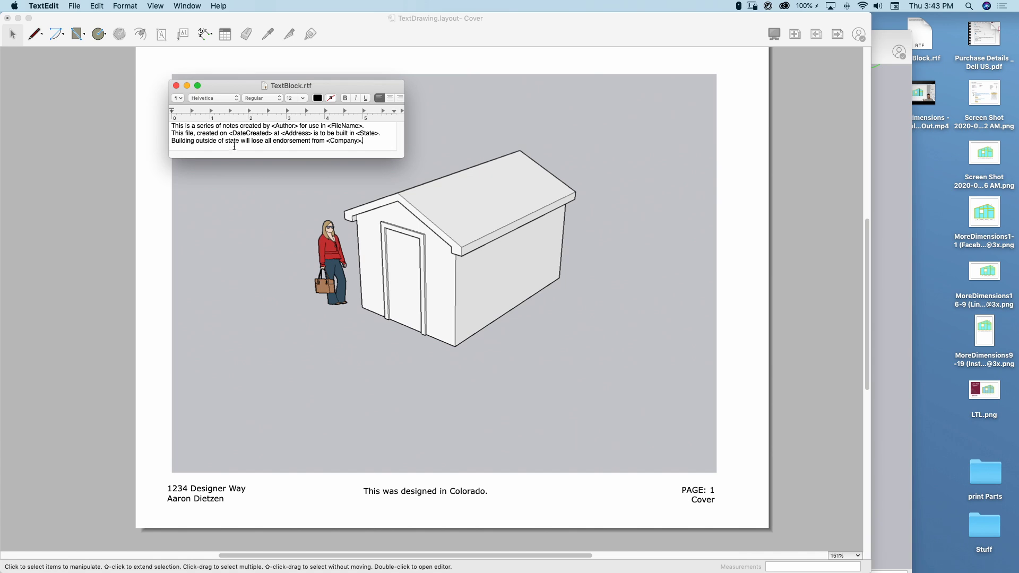
left_click(173, 69)
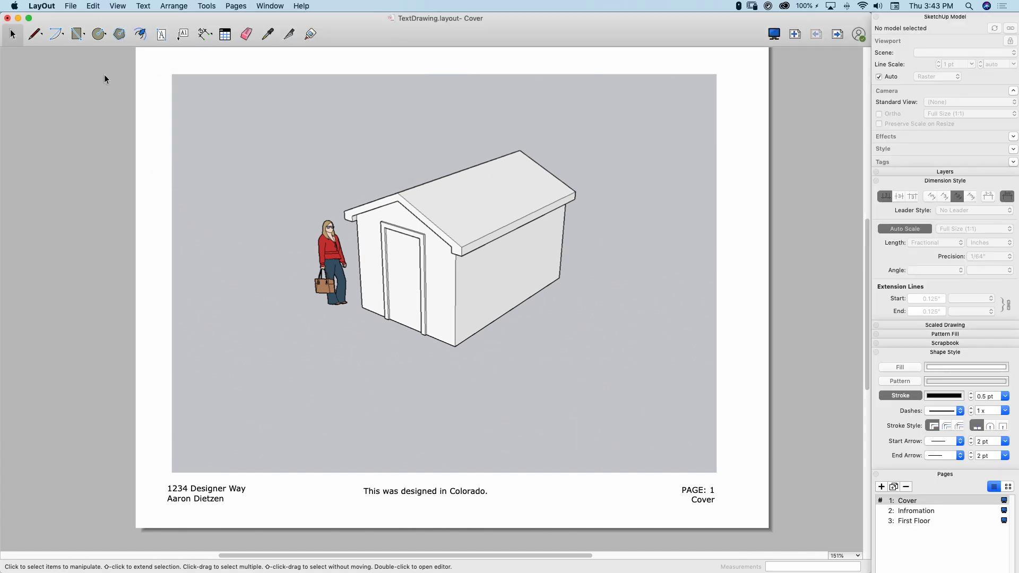
Insert TextBlock.rtf from the Desktop, move it to the viewport's upper-left corner and widen its text box by a factor of about 1.2.
left_click(71, 6)
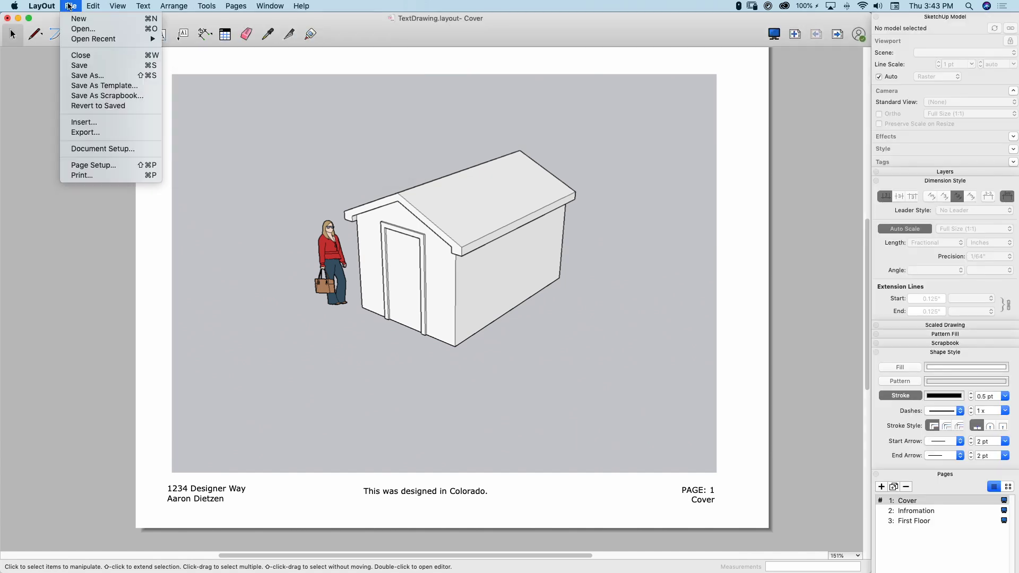
left_click(83, 122)
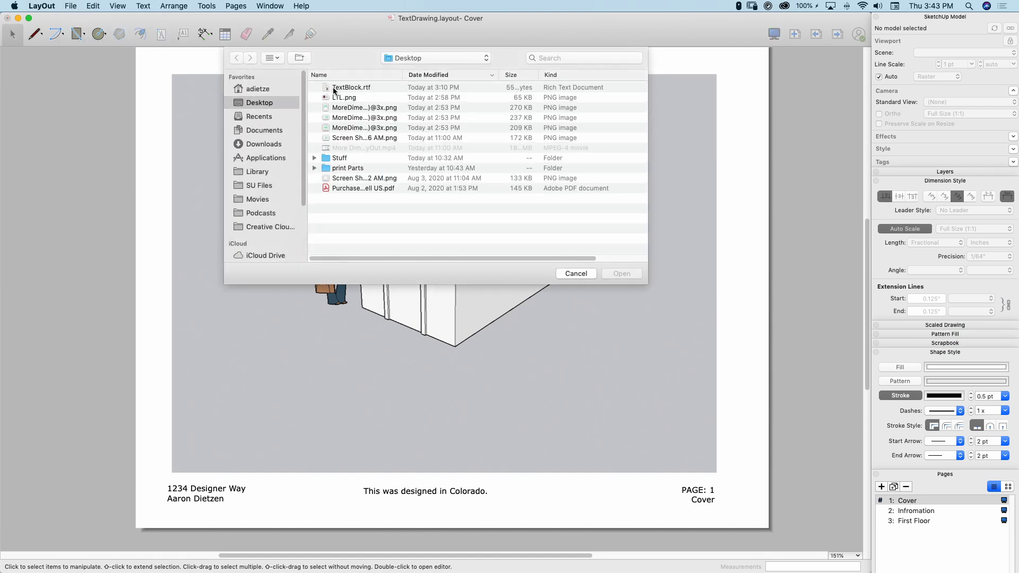
left_click(334, 89)
left_click(622, 274)
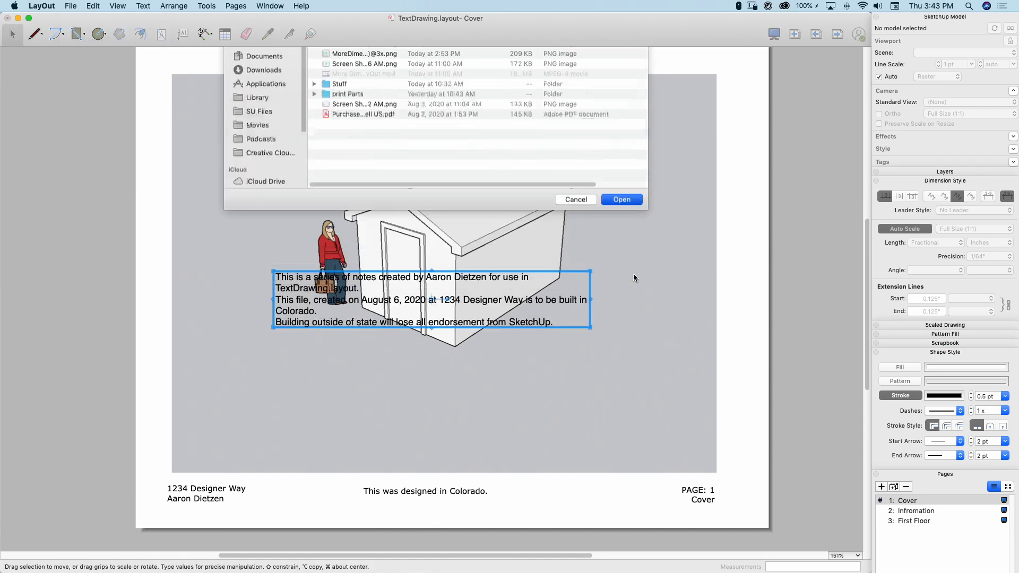
mouse_move(302, 299)
left_mouse_down()
mouse_move(279, 196)
mouse_move(220, 102)
mouse_move(207, 113)
left_mouse_up()
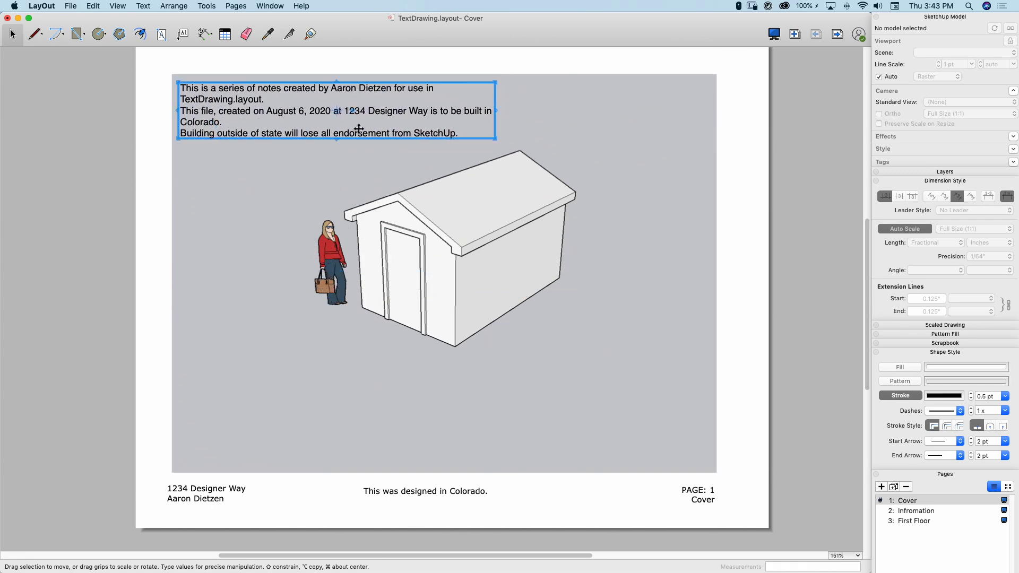
left_click_drag(495, 106, 561, 109)
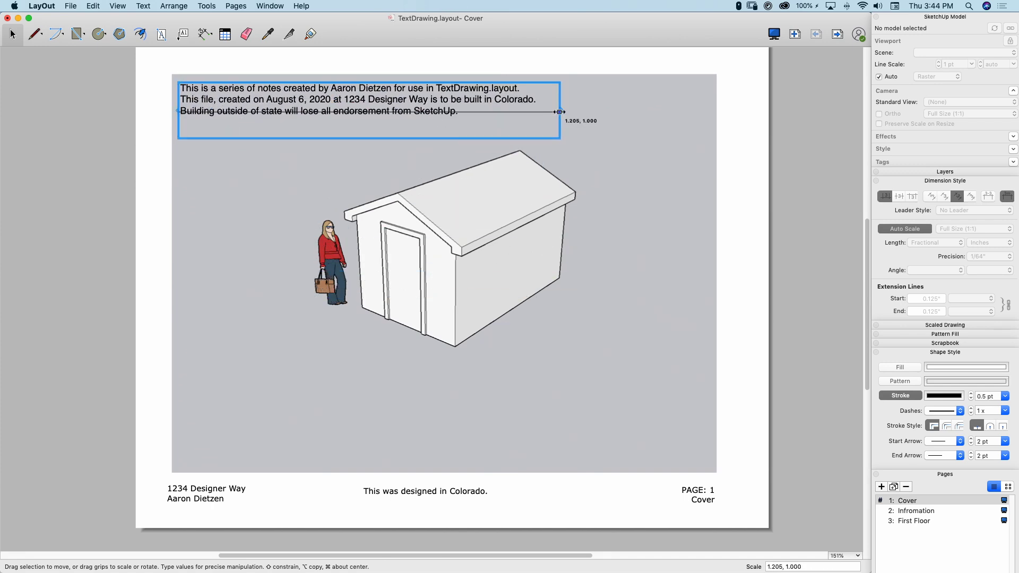
Open the inserted notes for editing to examine their auto-text tags, and leave the text unchanged.
double_click(436, 101)
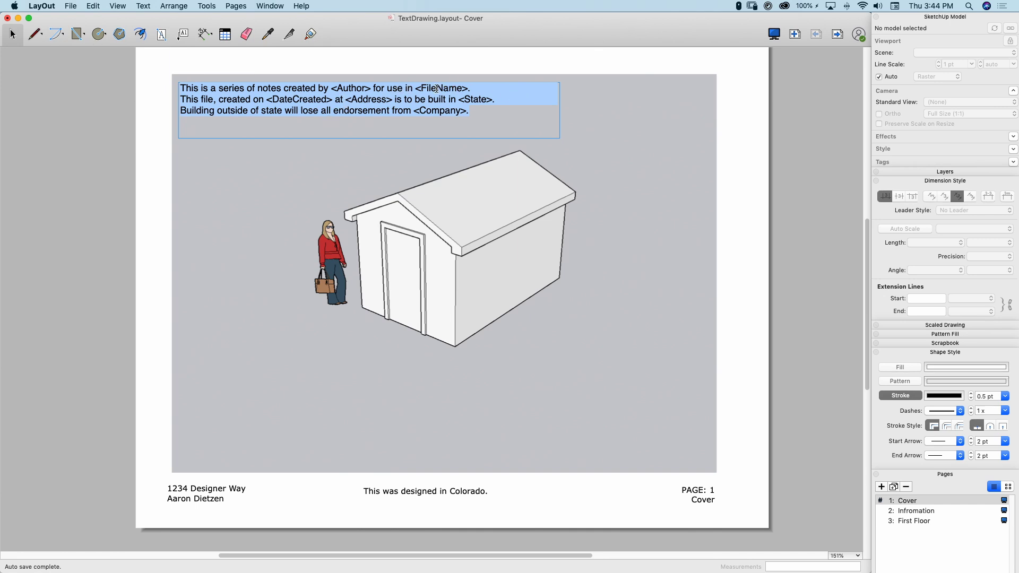
left_click(100, 90)
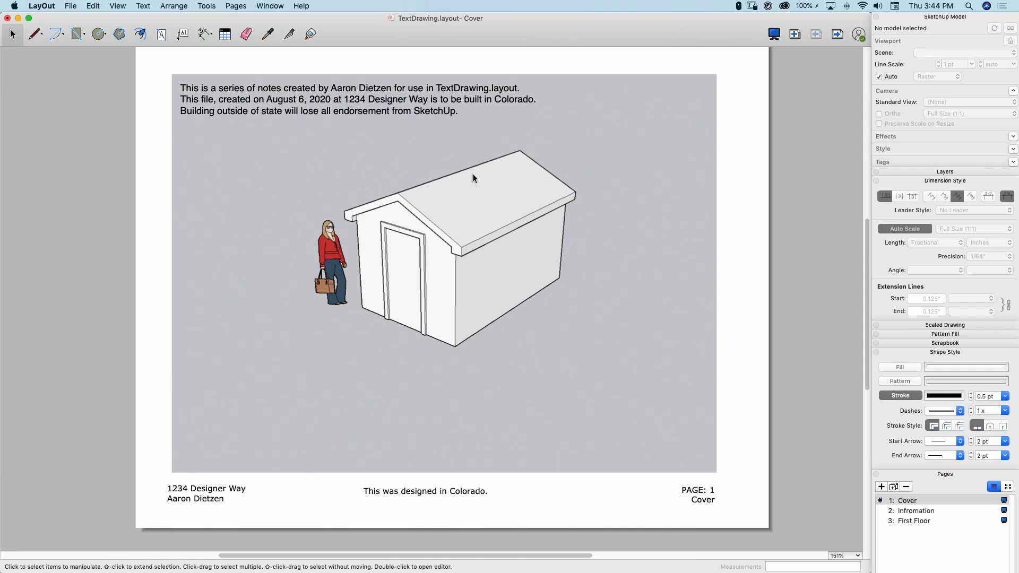
left_click(472, 149)
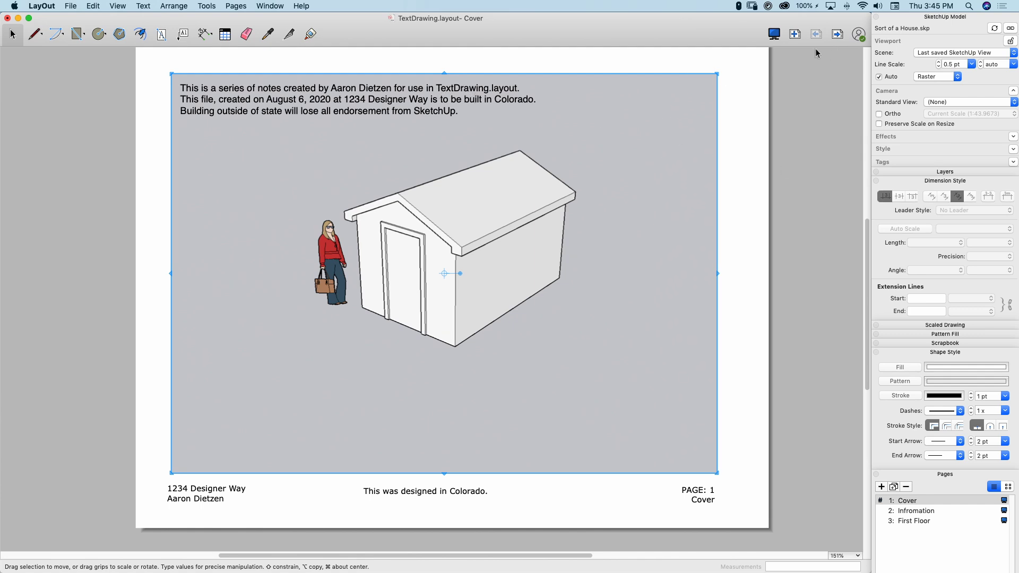
left_click(752, 73)
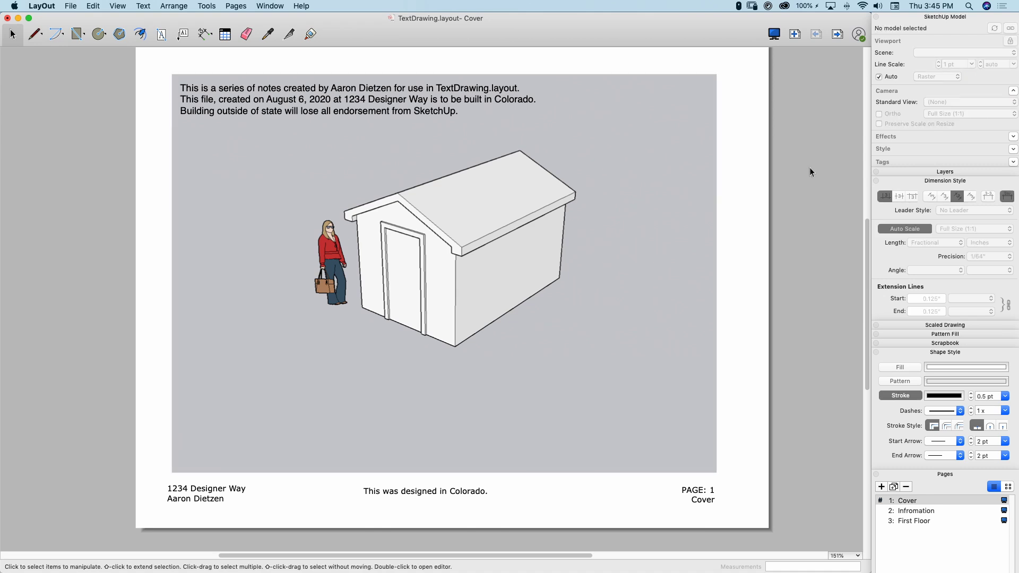